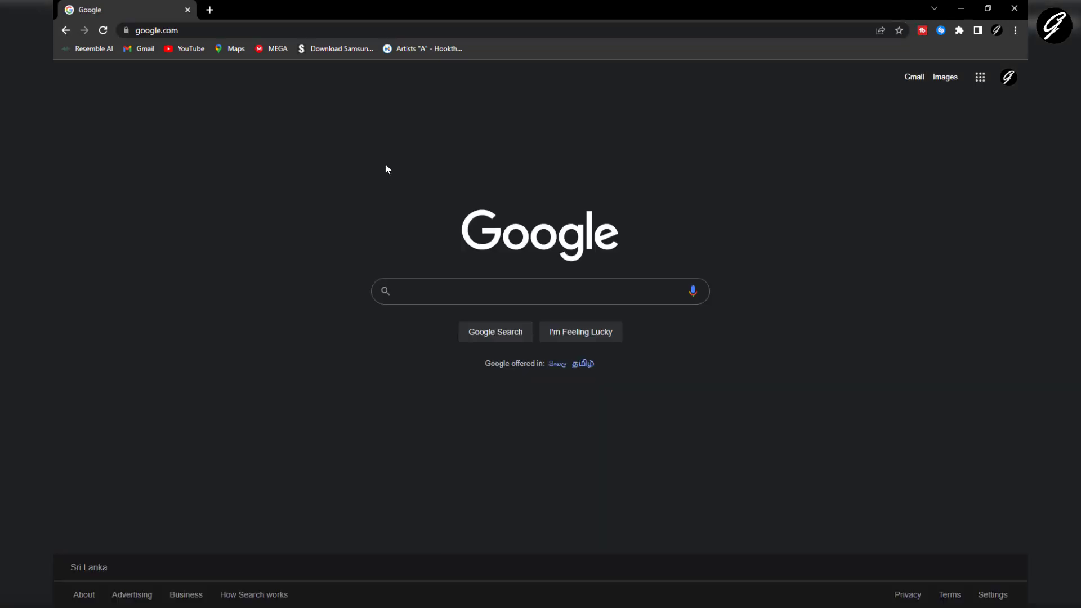
text(aim)
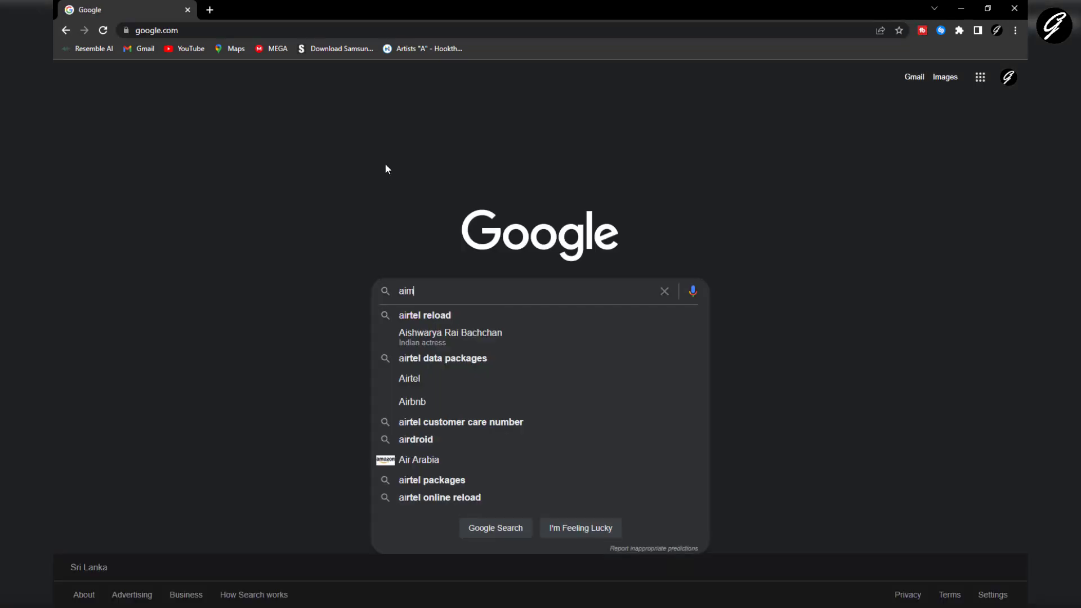
text(p download)
Run a Google search for 'aimp download'
key(Return)
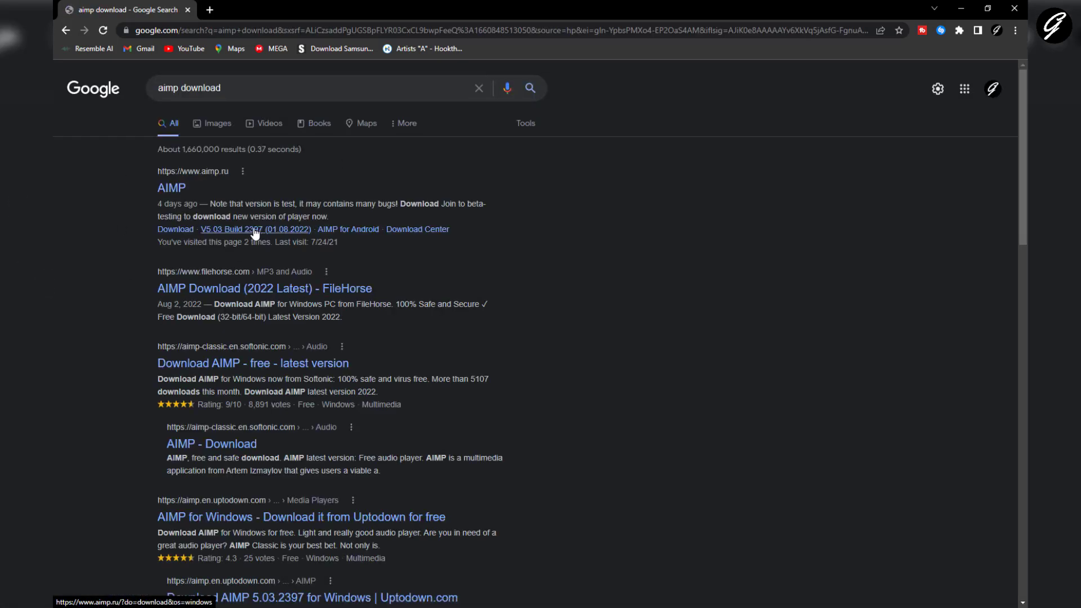
Open the official 'AIMP' aimp.ru result from the Google results
click(255, 233)
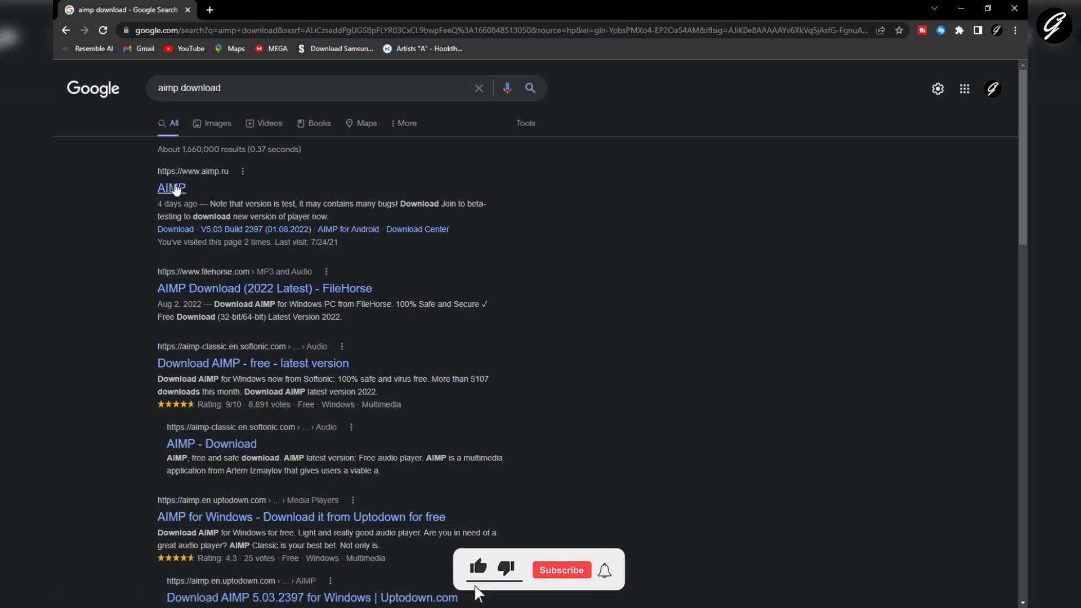
click(169, 189)
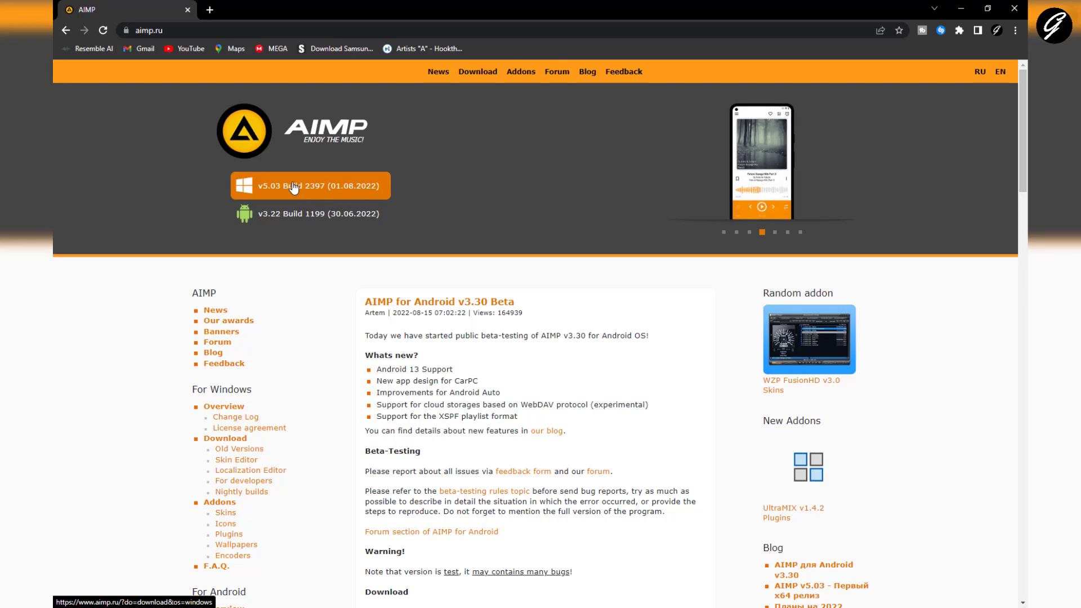
Download the 64-bit AIMP v5.03 installer (17.9 MB) from the 64-bit - AIMP.ru entry
click(296, 188)
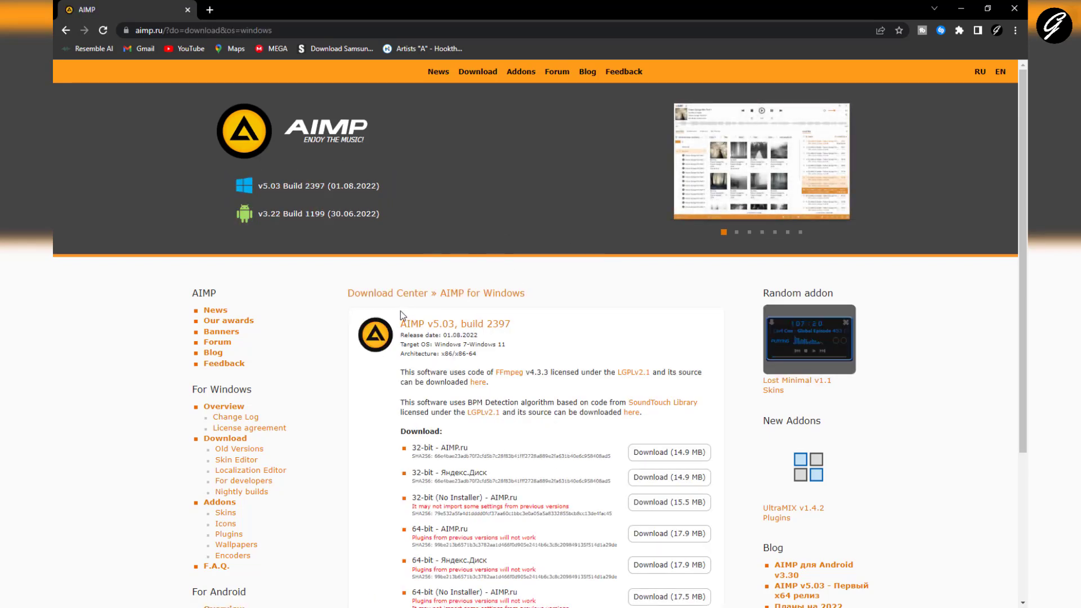
scroll(448, 482, down, 2)
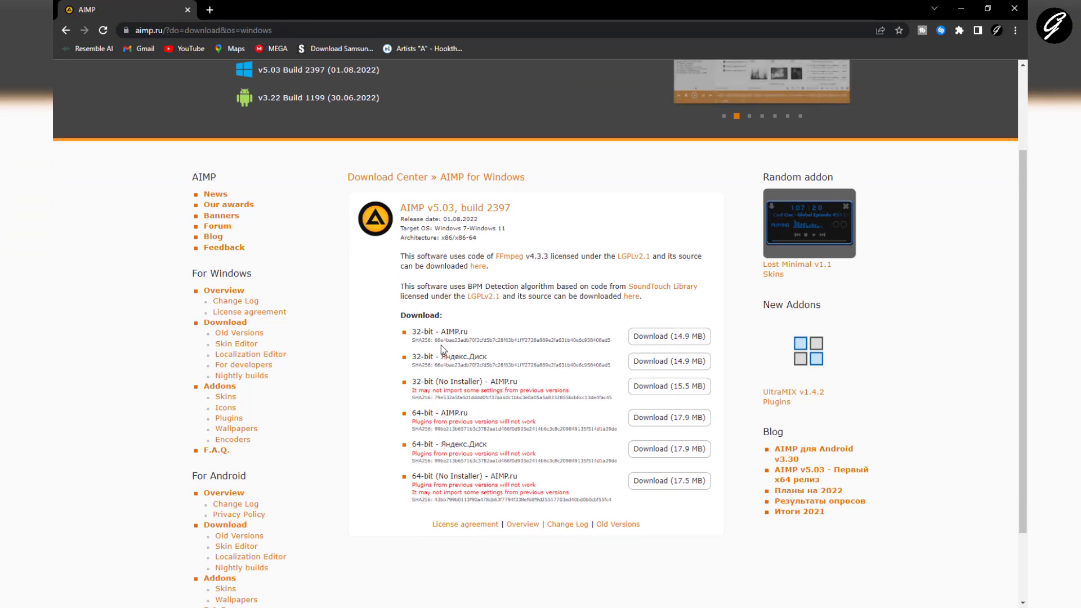
triple_click(412, 336)
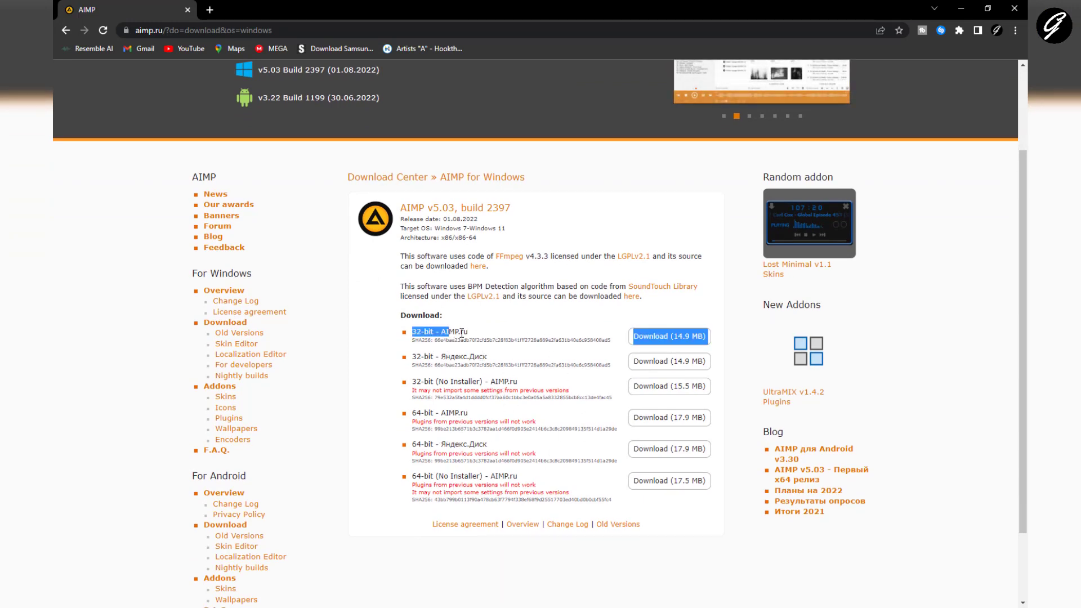
click(526, 324)
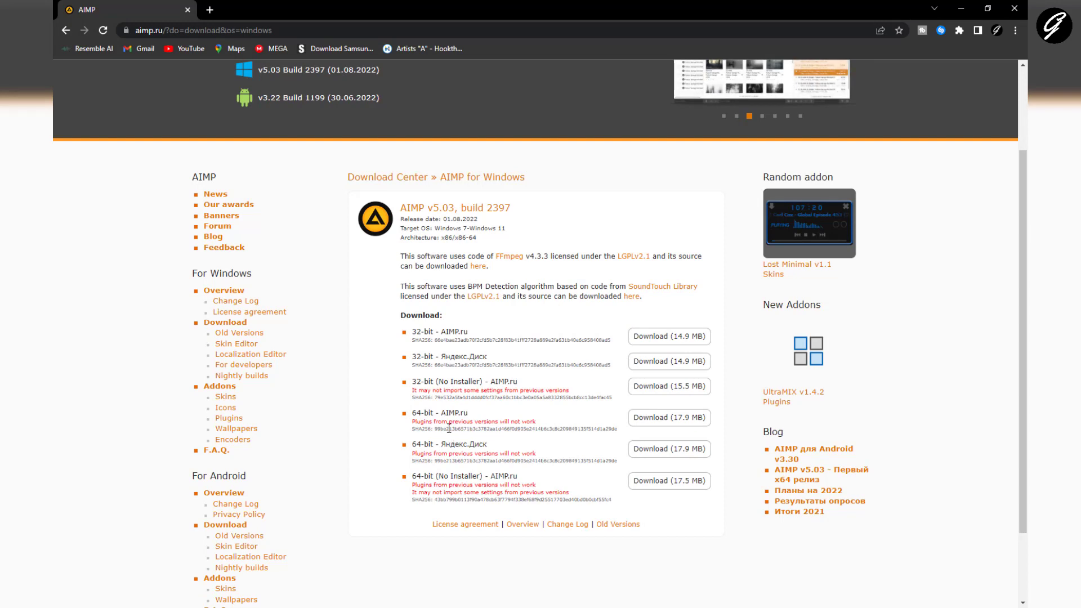
drag(415, 413, 475, 412)
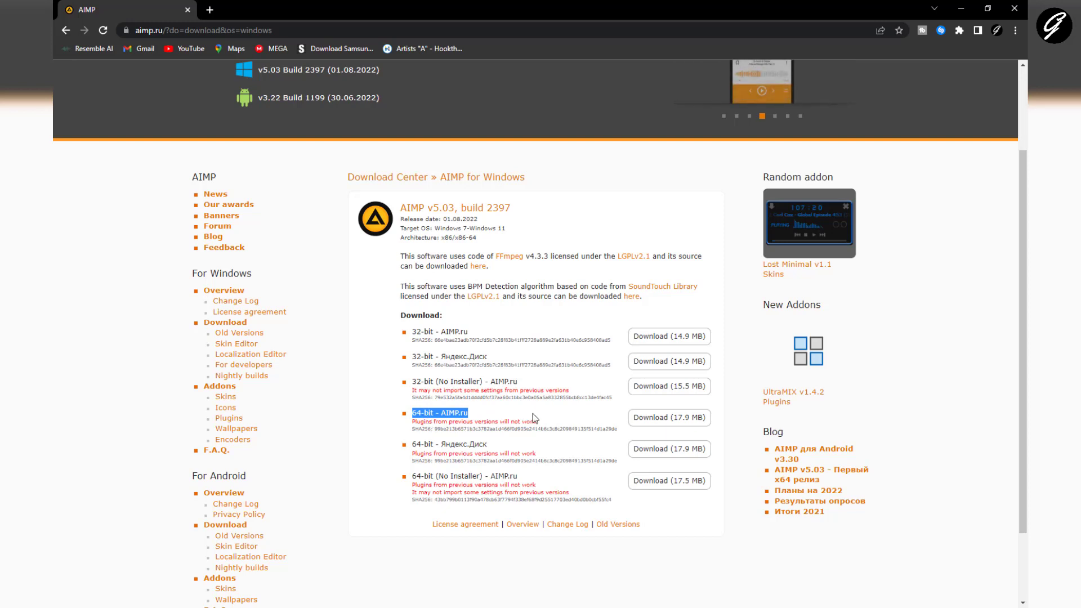
click(669, 430)
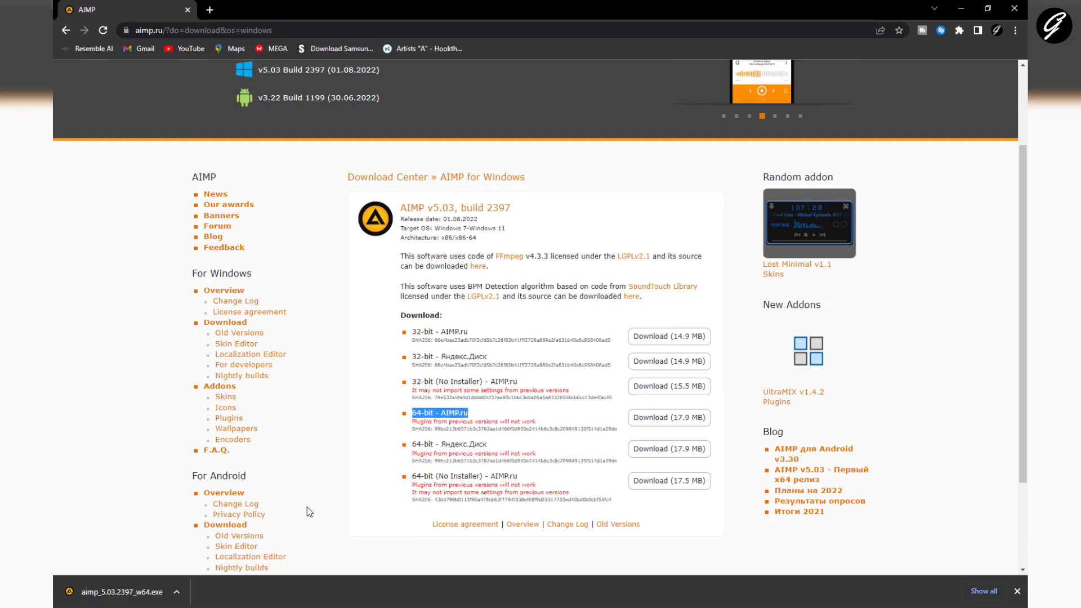
Run the downloaded aimp_5.03.2397_w64.exe installer with English as the setup language
click(145, 596)
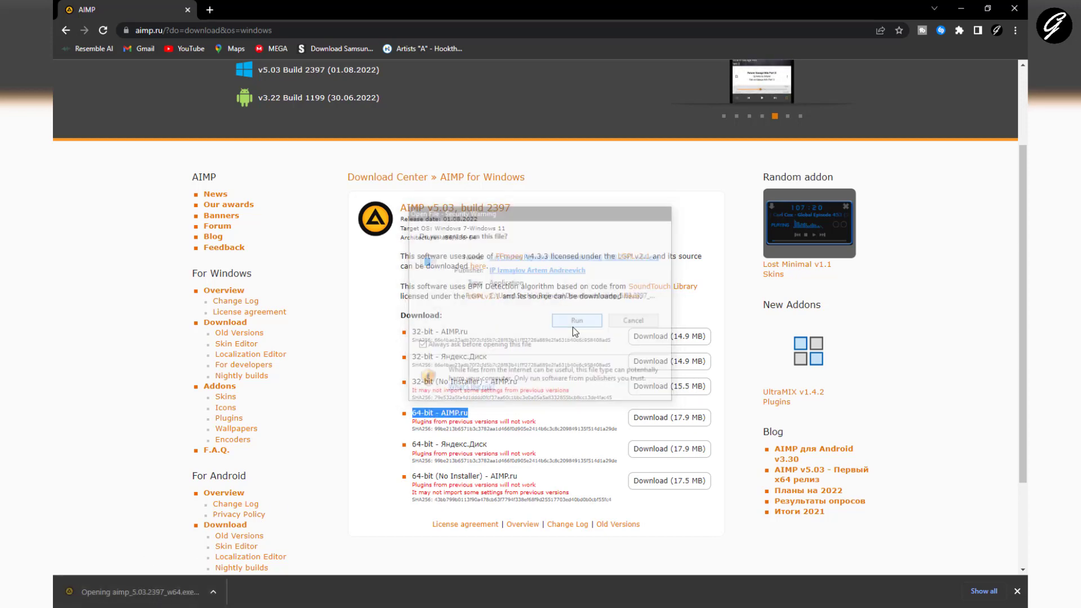
click(574, 322)
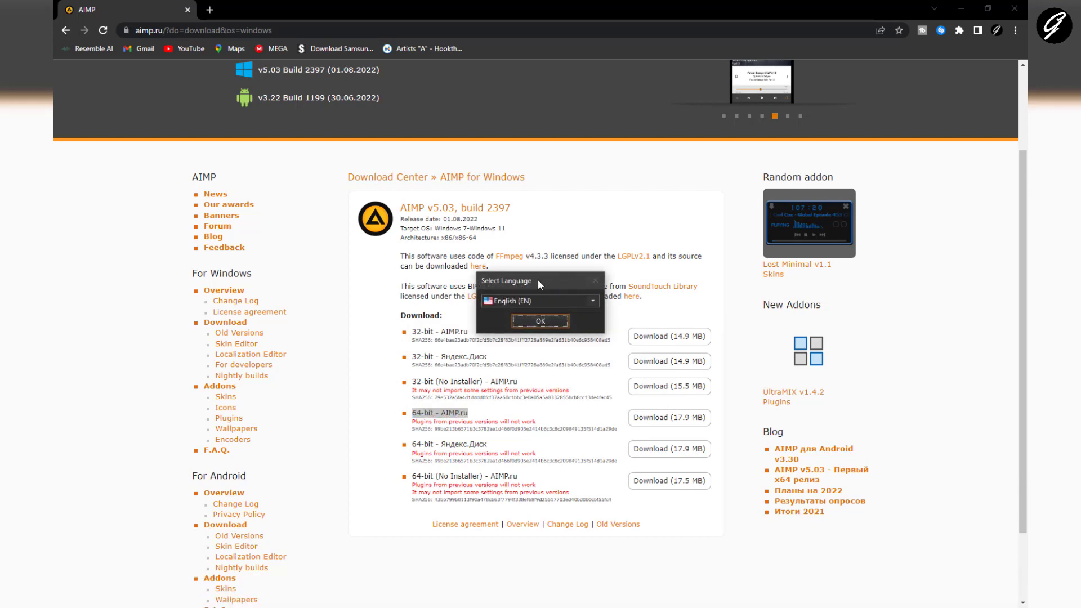
click(478, 338)
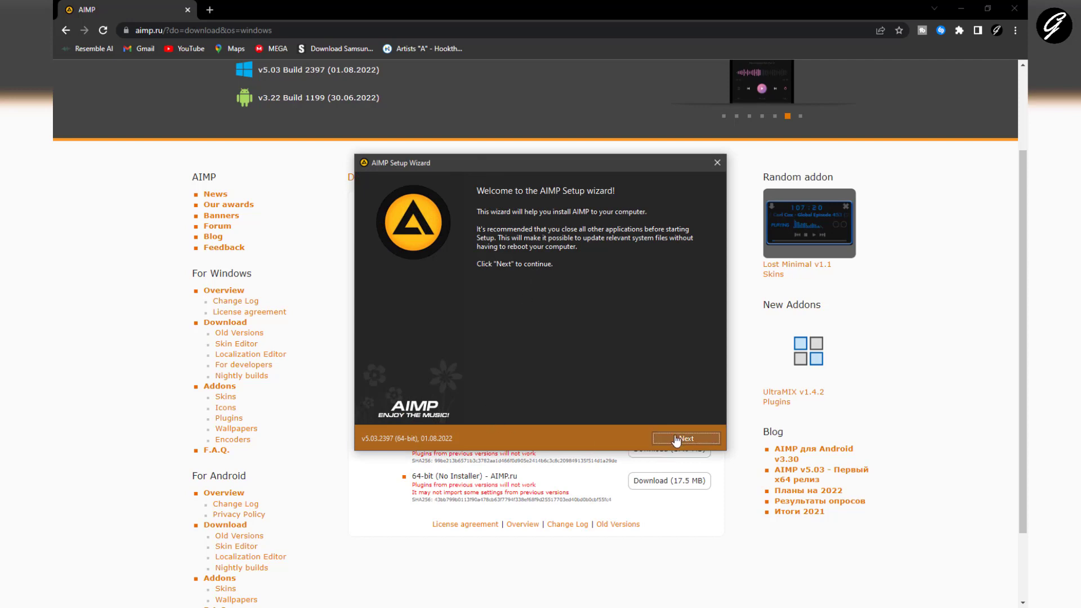
Accept the license and install to C:\Program Files\AIMP with default shortcuts and integration
click(660, 435)
click(375, 407)
click(684, 437)
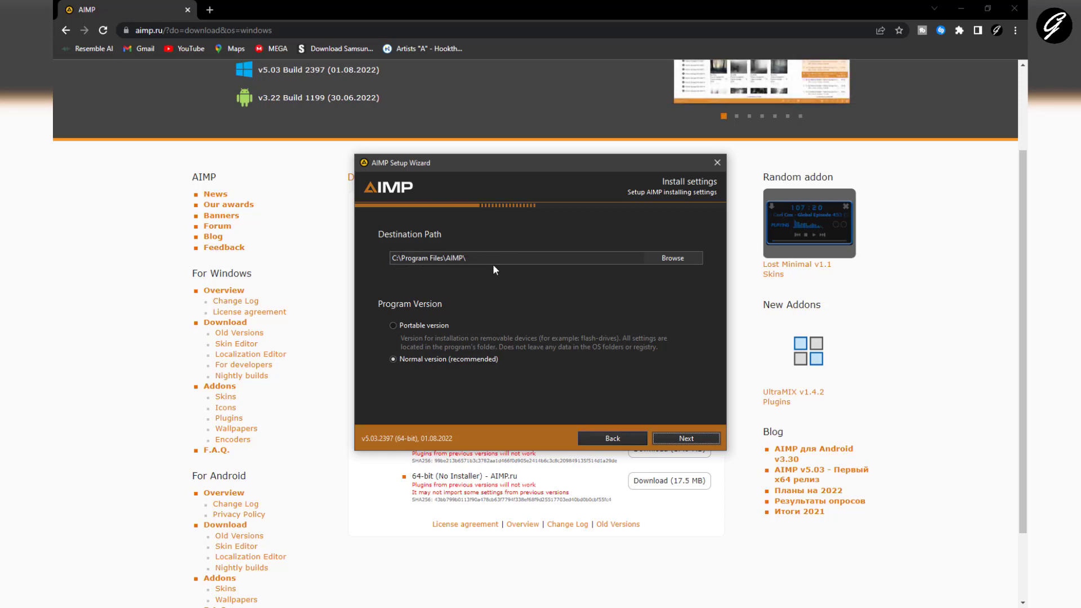
click(686, 438)
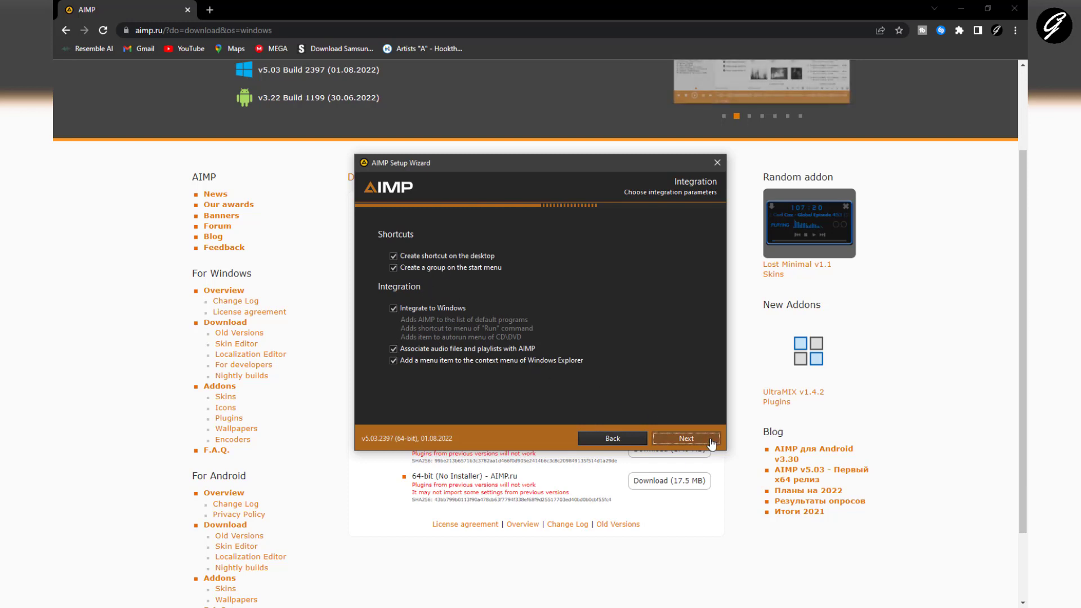
click(686, 439)
click(686, 438)
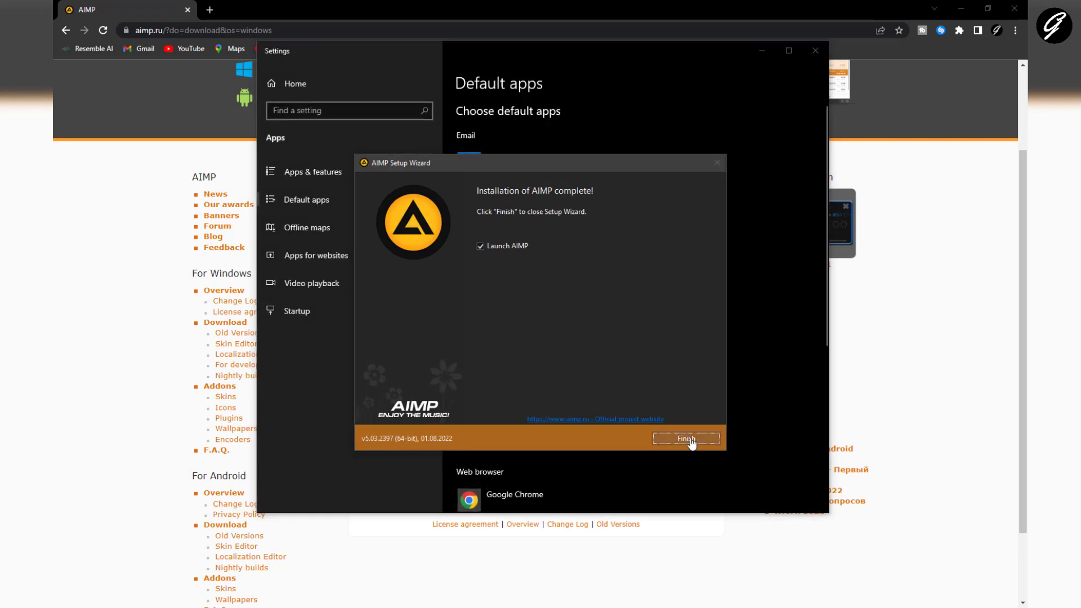
Finish setup, dismiss Default apps settings, and apply the Standard layout with Dark theme
click(685, 438)
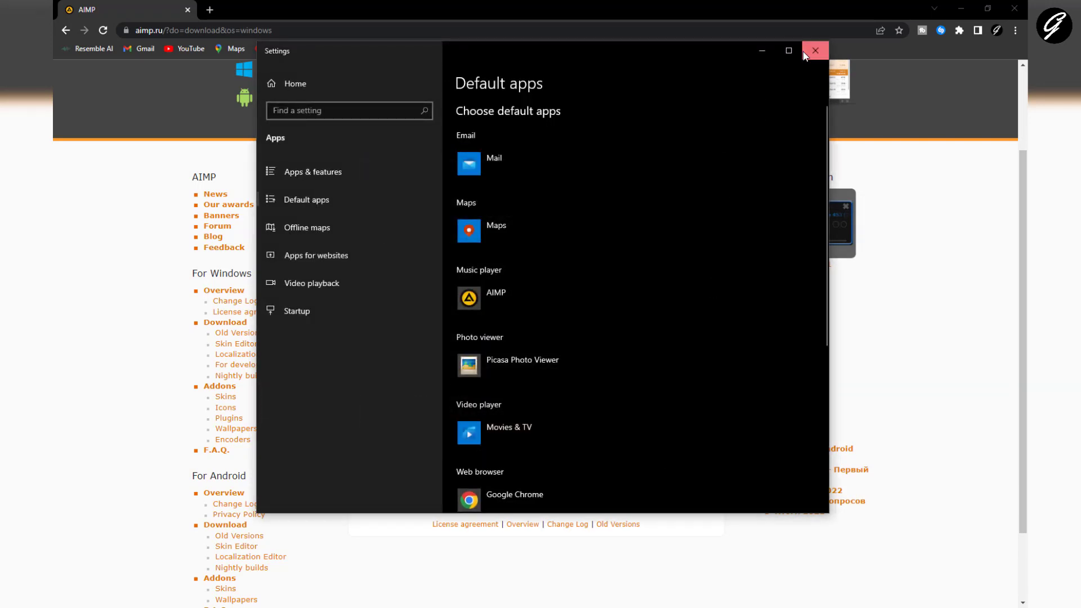
click(814, 51)
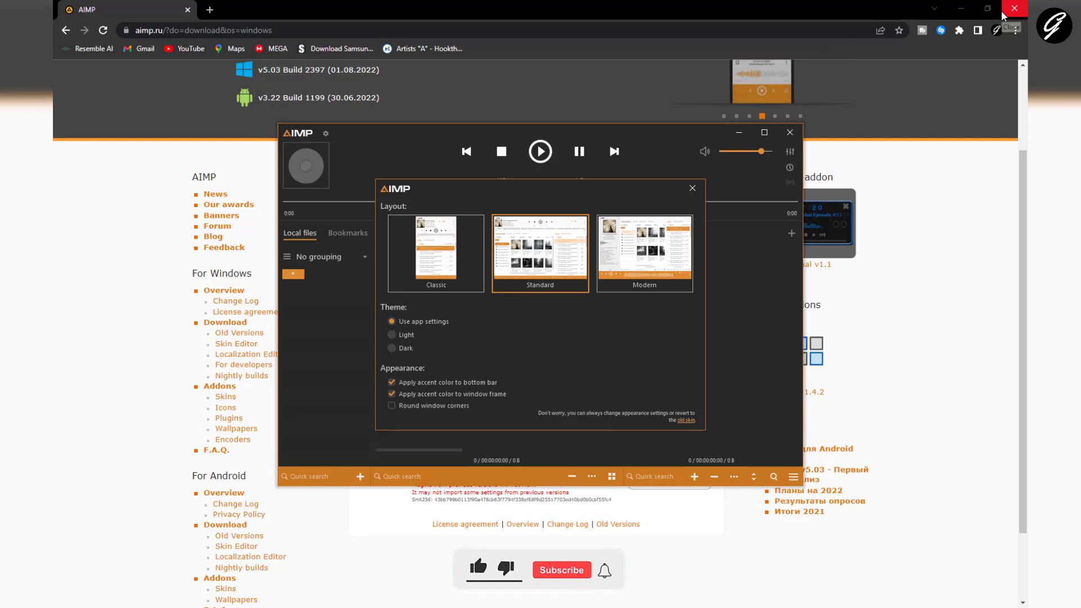
click(764, 133)
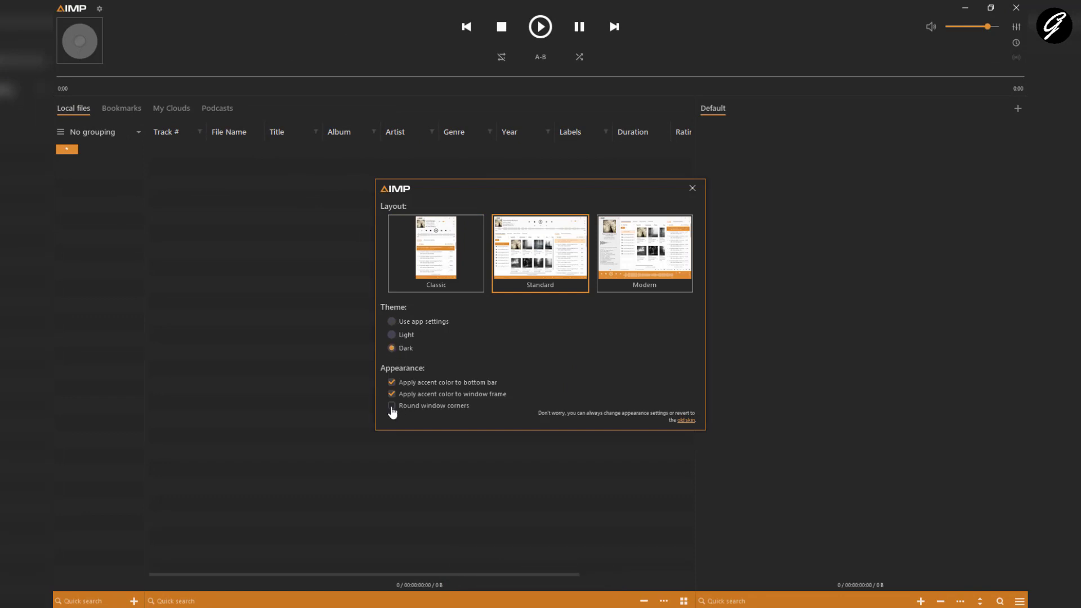
click(692, 188)
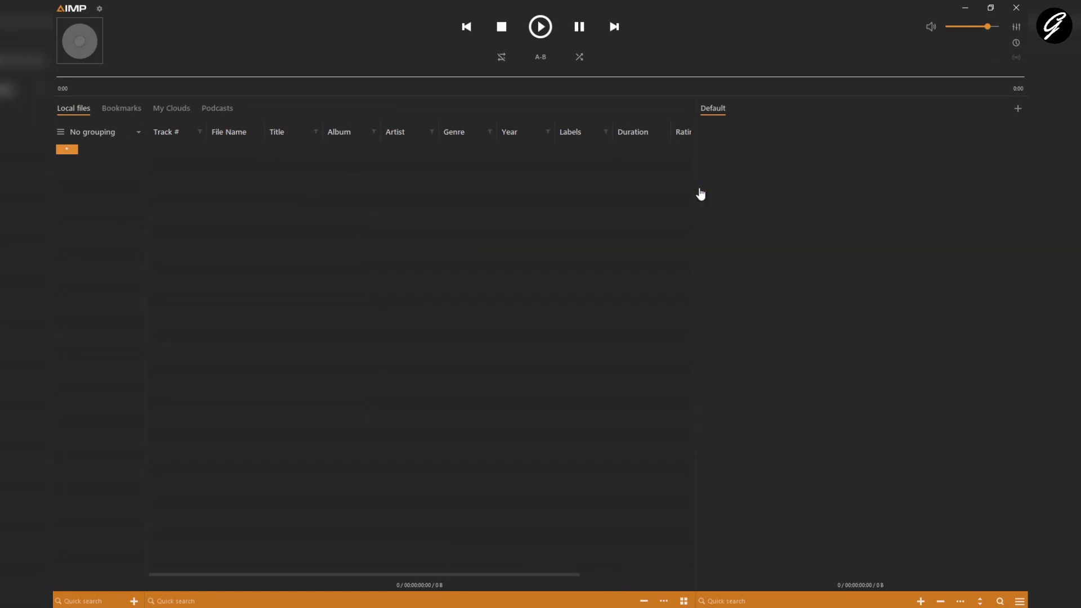
Restore the player to a floating window, reposition it, and close the AIMP browser window
click(989, 8)
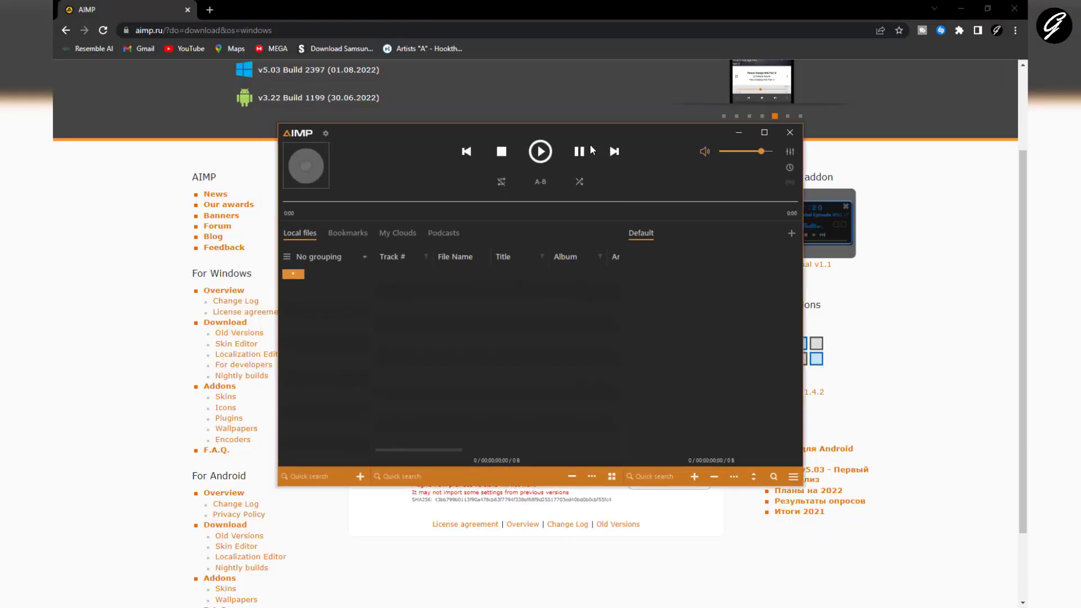
mouse_move(669, 138)
mouse_down()
mouse_move(746, 214)
mouse_move(750, 173)
mouse_up()
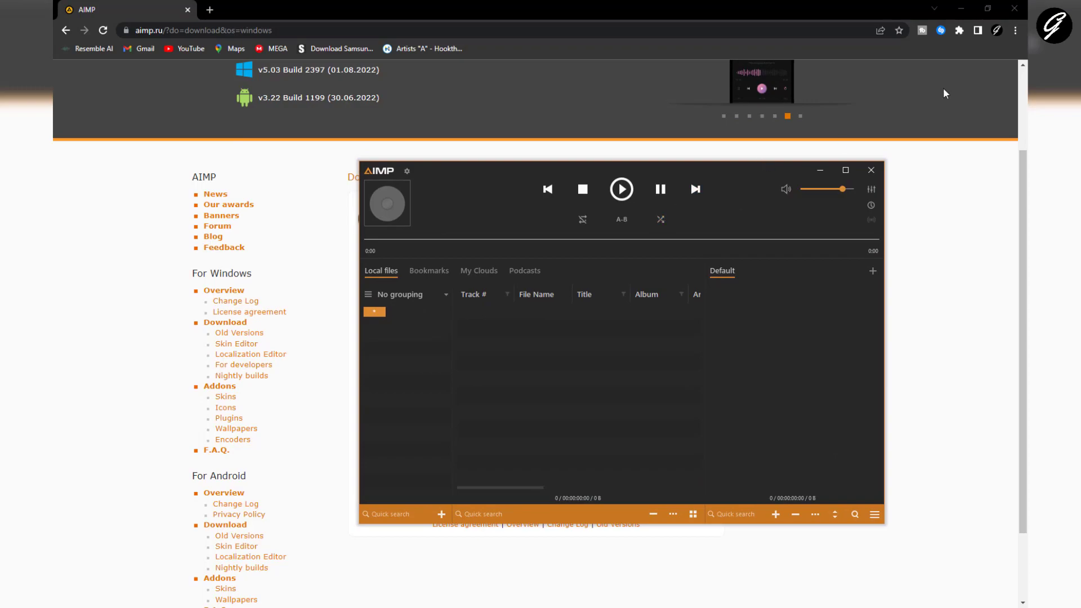
click(1014, 8)
Close the last browser window, reposition the player, and launch Utilities > Audio Converter
click(1016, 7)
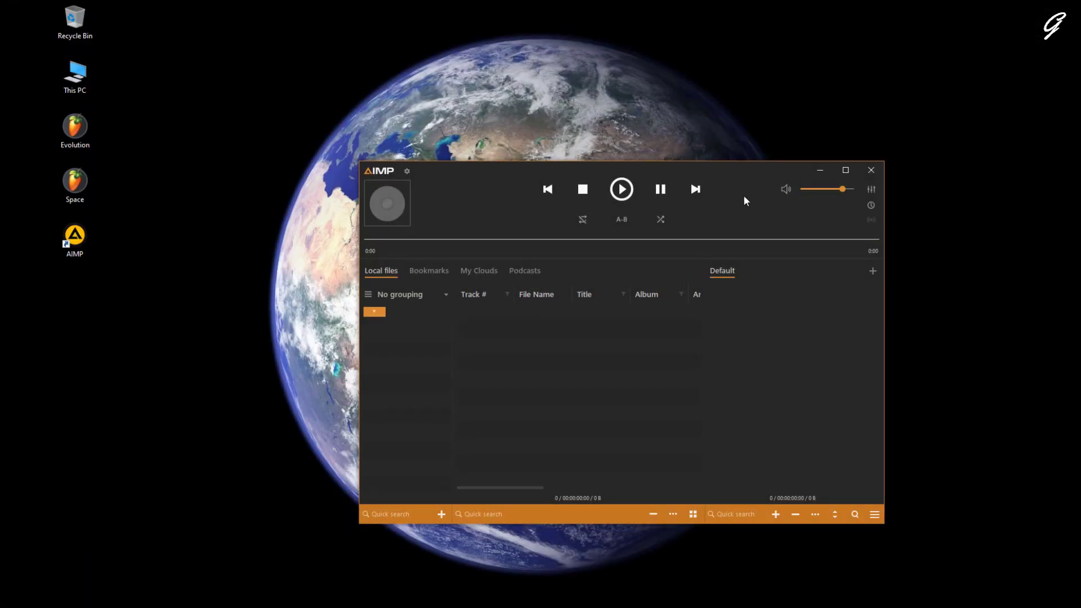
drag(480, 170, 539, 117)
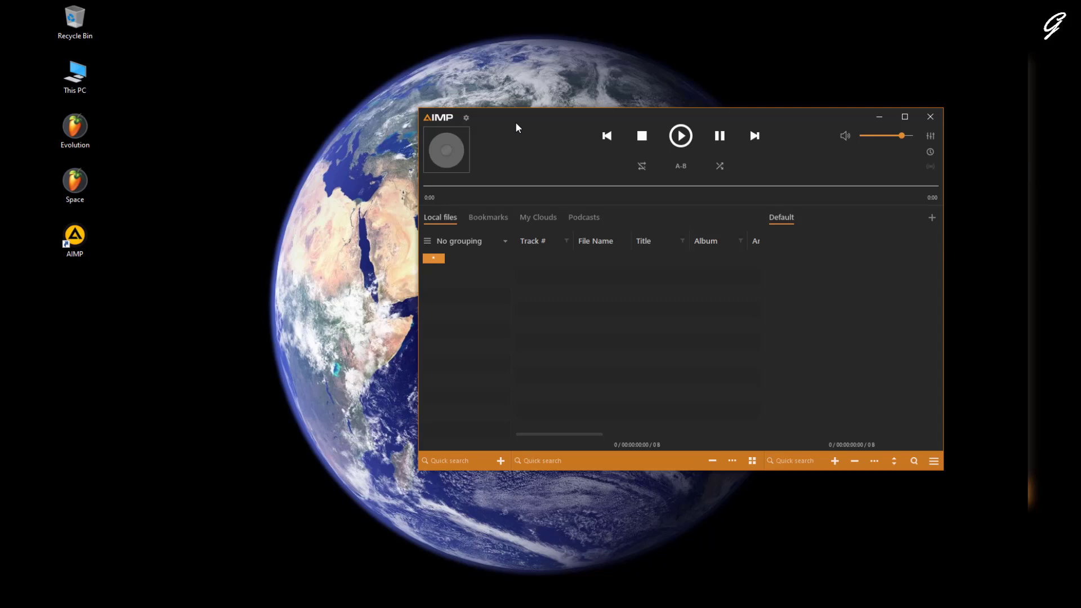
click(466, 118)
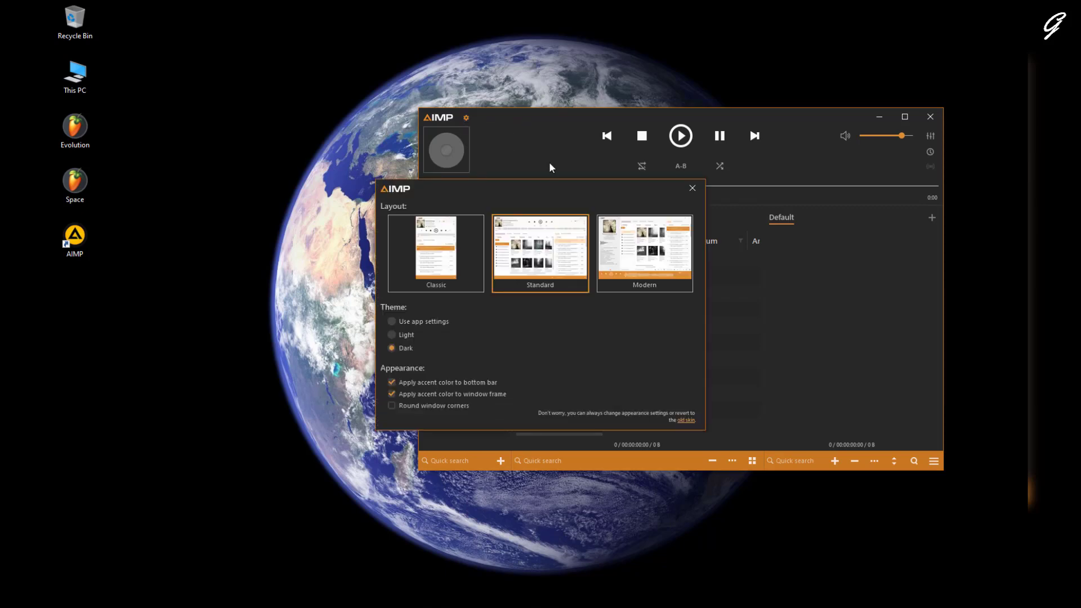
click(691, 187)
click(435, 123)
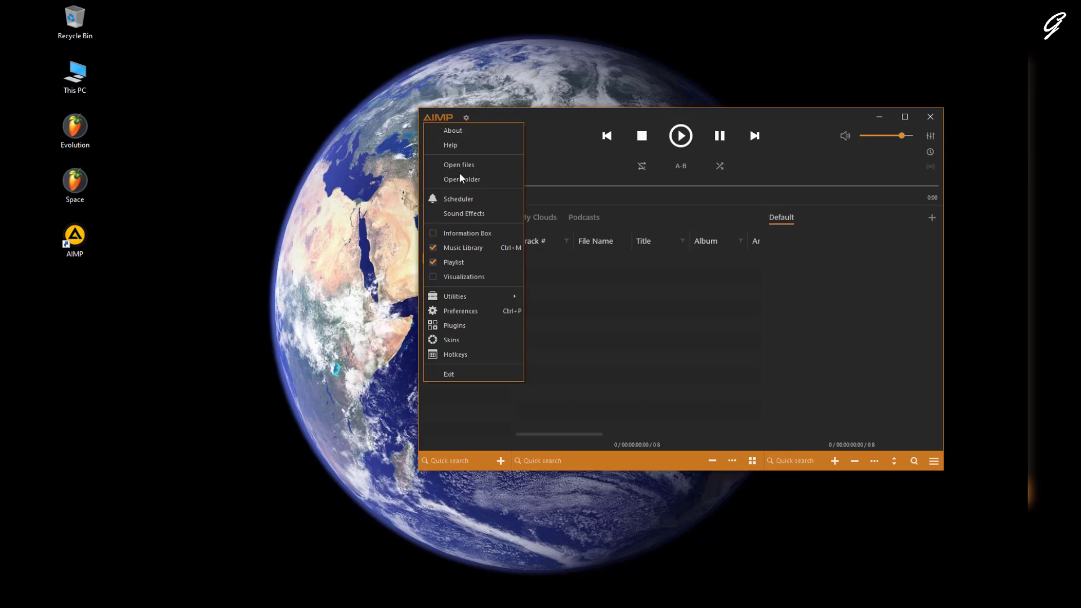
mouse_move(457, 297)
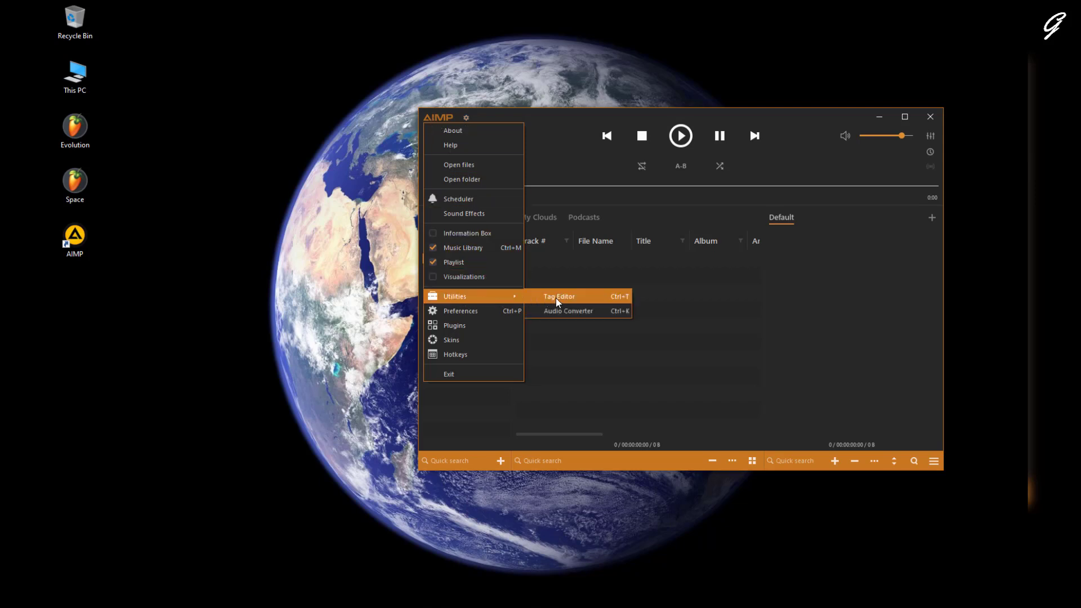
click(564, 312)
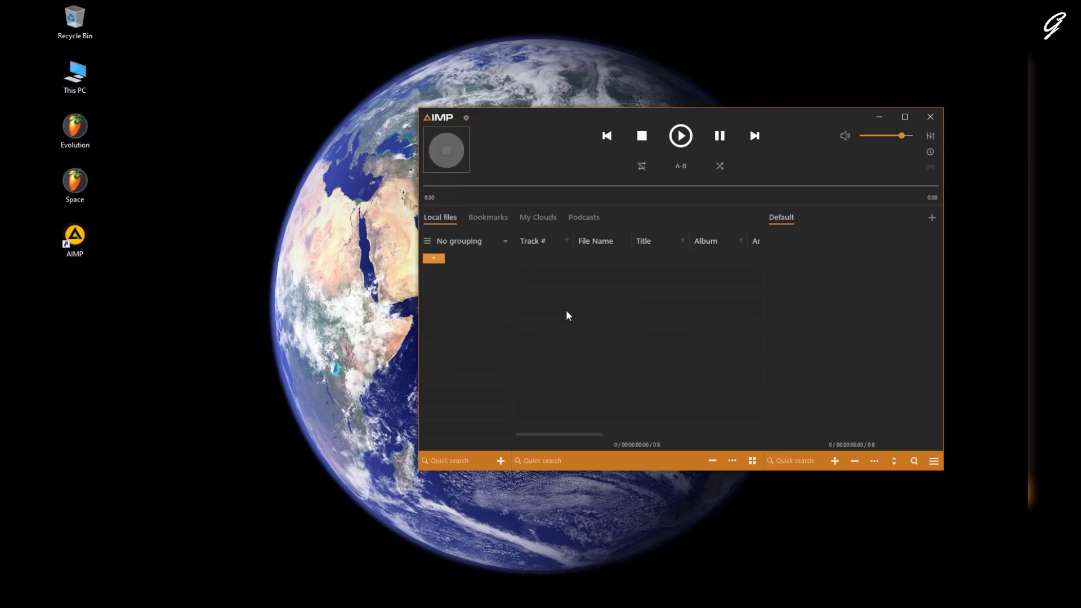
Move the Audio Converter aside with APE unchanged and switch the main player to mini mode
drag(496, 165, 372, 178)
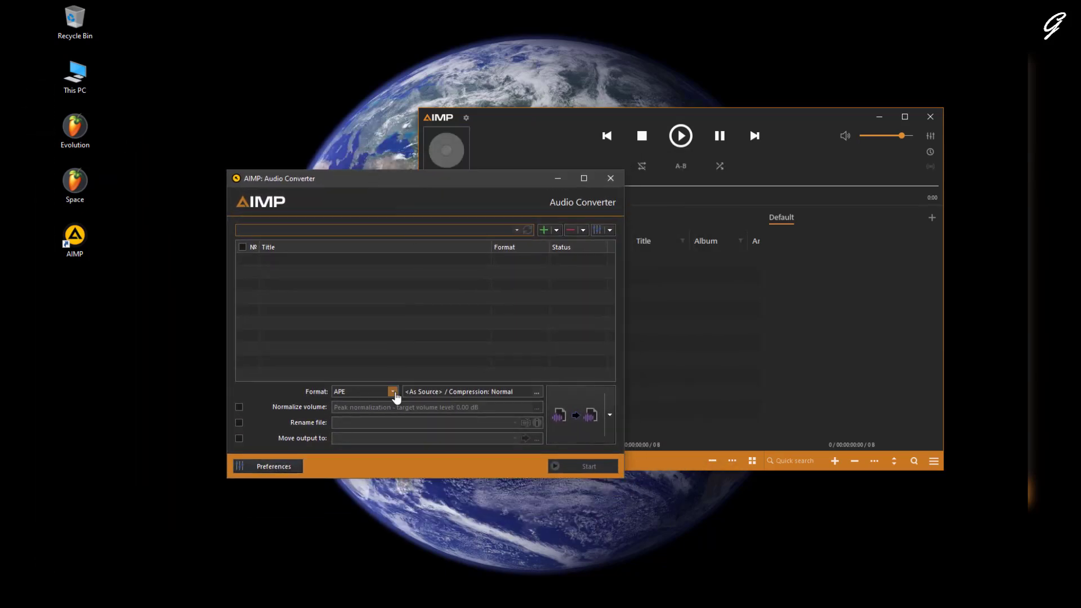
click(393, 392)
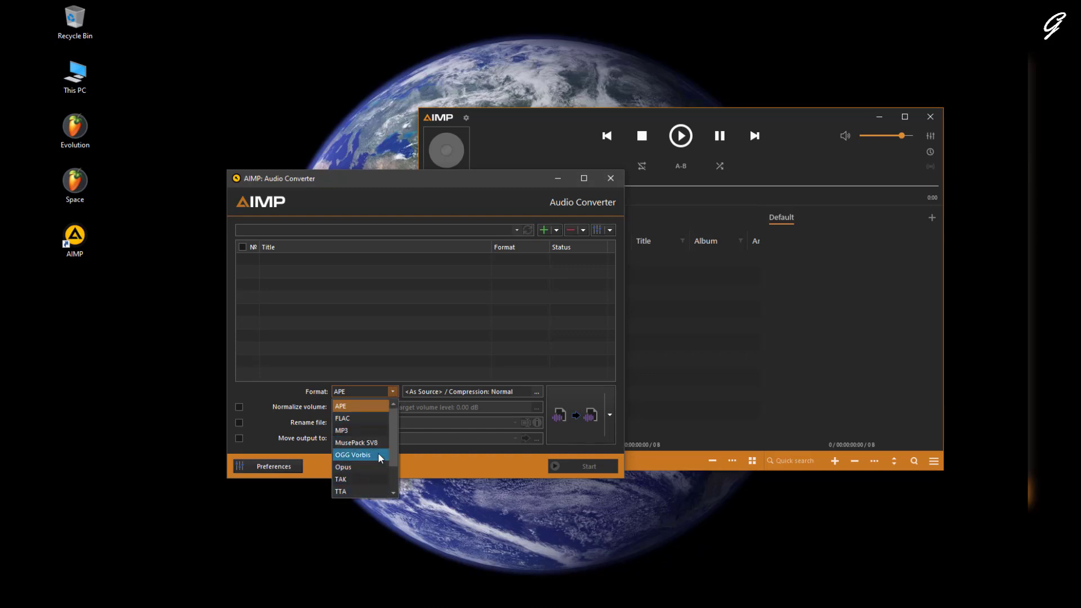
scroll(371, 456, down, 1)
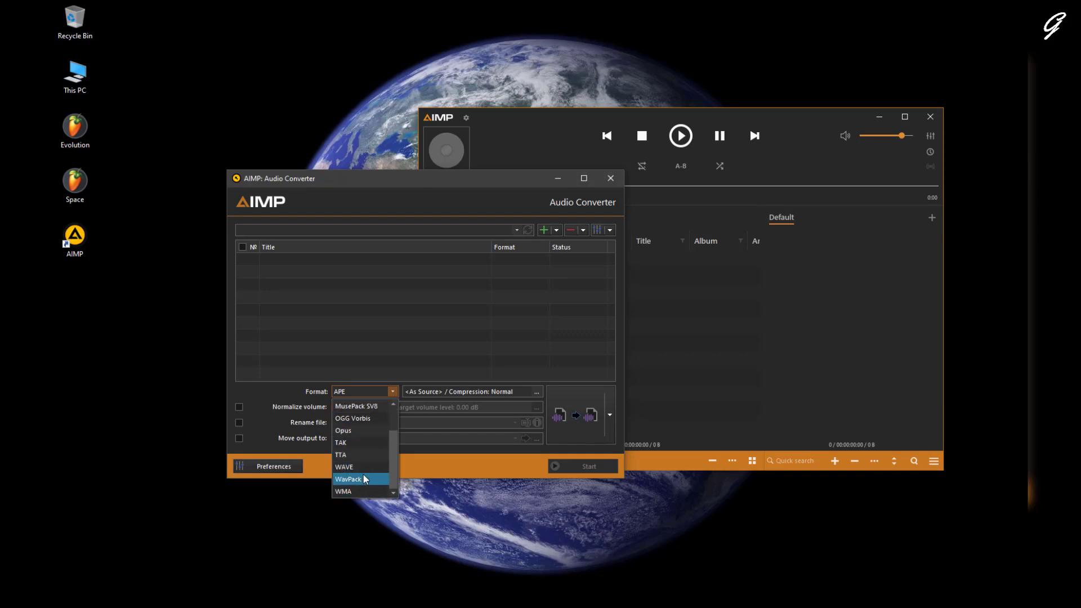
click(454, 310)
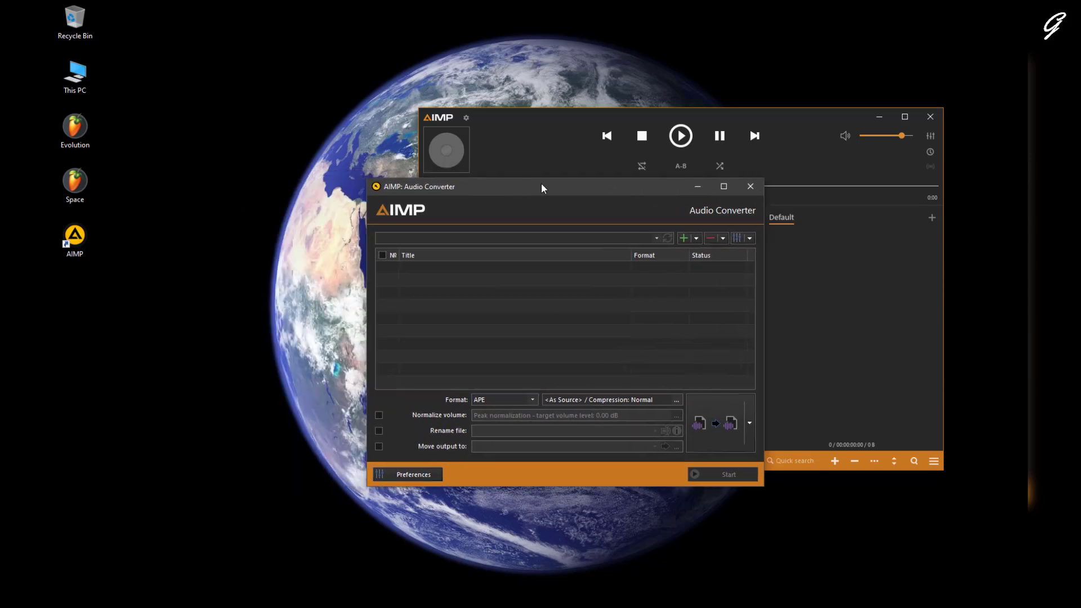
drag(400, 179, 419, 154)
click(887, 122)
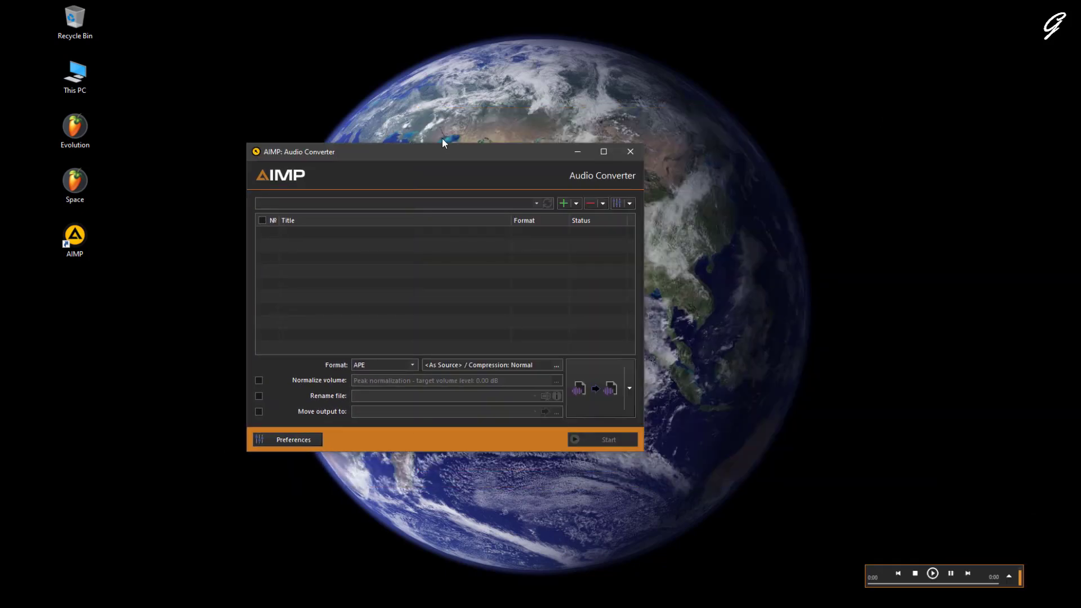
Browse This PC to the artist's songs folder and select the 9pm remix
double_click(75, 76)
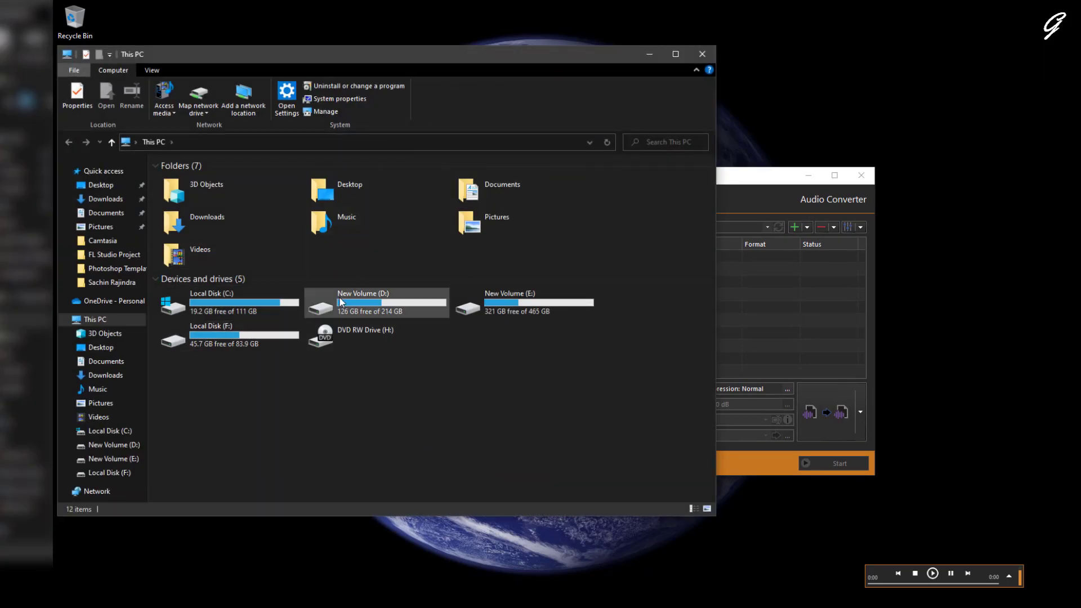
click(101, 282)
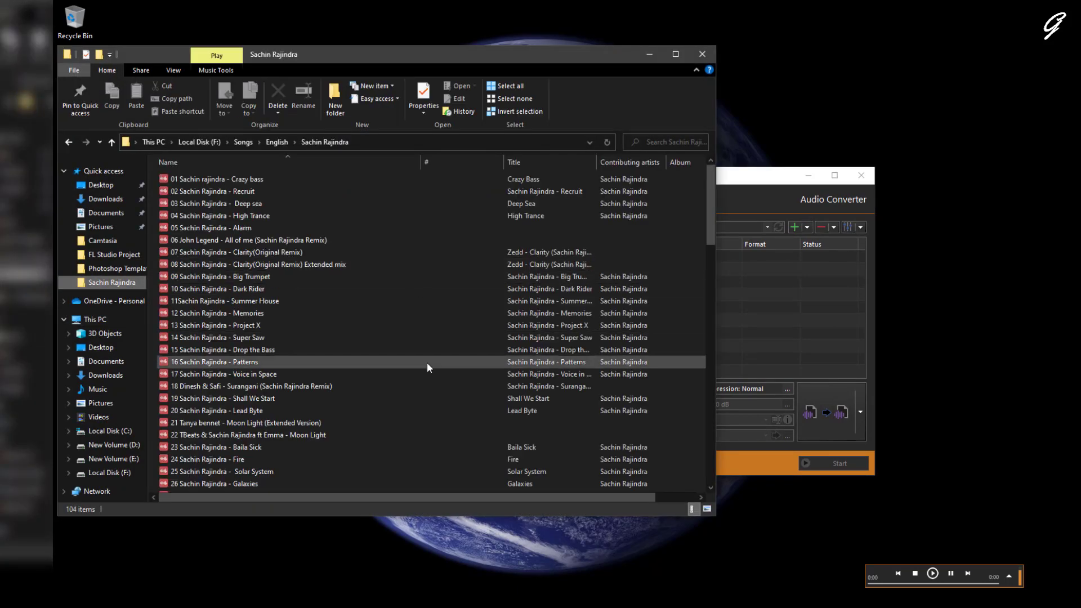
scroll(414, 389, down, 6)
scroll(406, 414, down, 6)
scroll(405, 415, down, 6)
scroll(401, 421, down, 6)
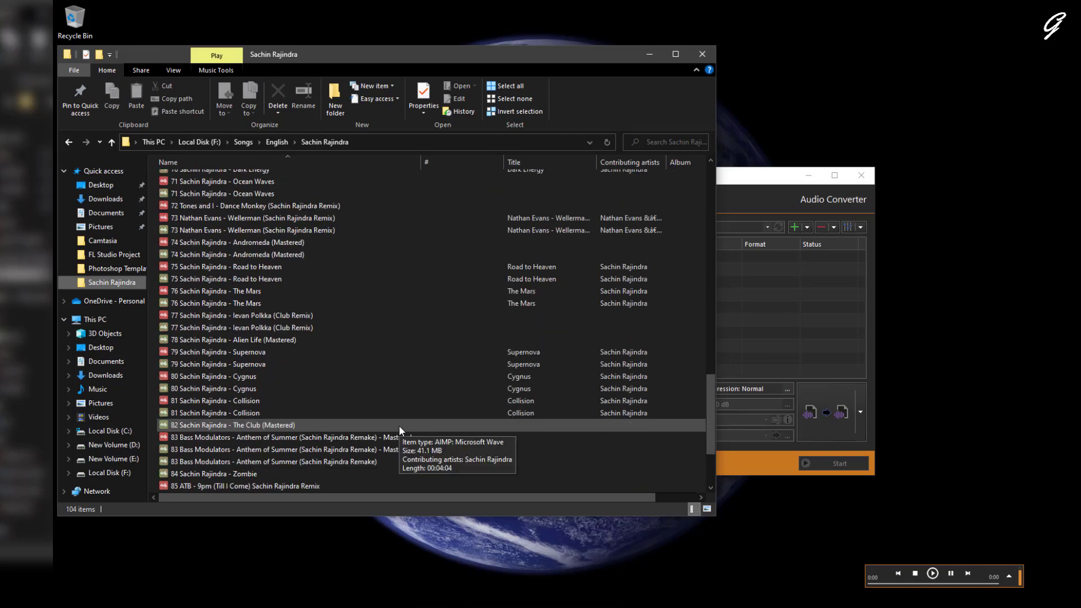
scroll(399, 425, down, 3)
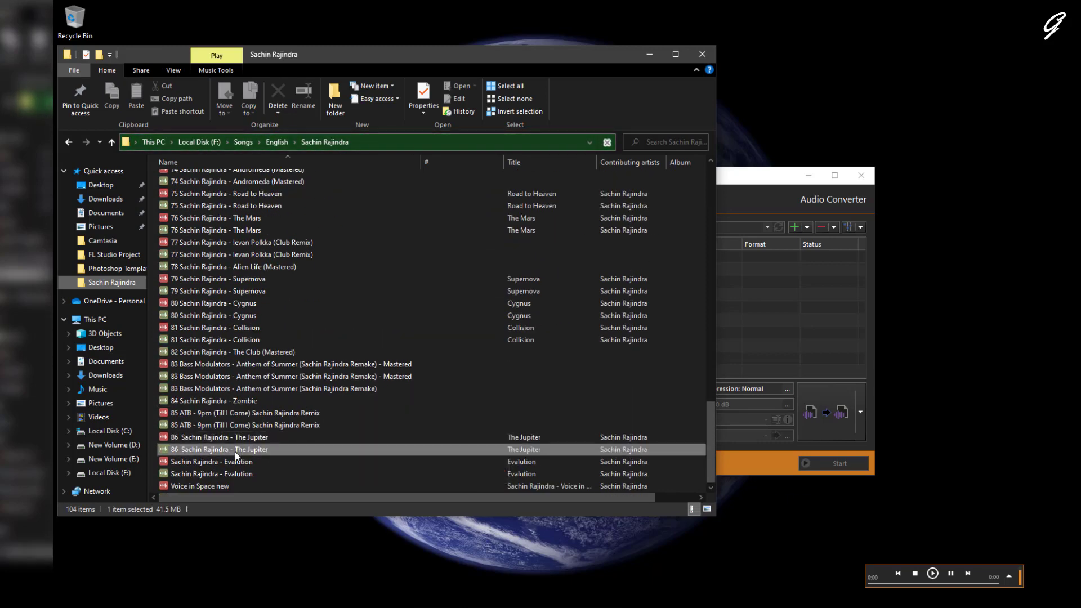
click(214, 427)
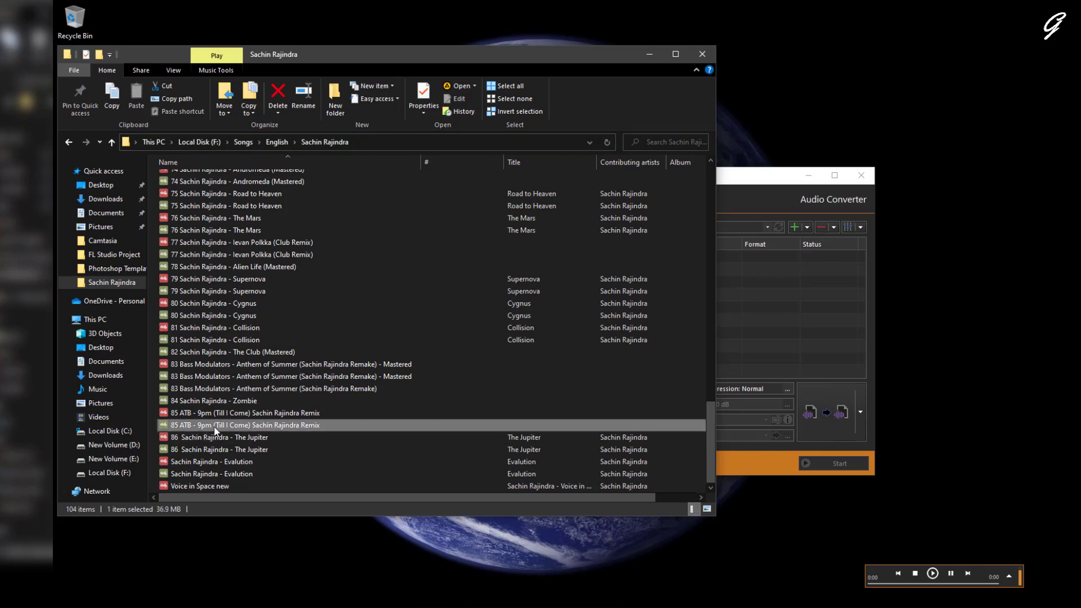
Confirm in Properties that '85 ATB - 9pm (Till I Come)' is a .wav, then drag it out
right_click(215, 428)
click(227, 422)
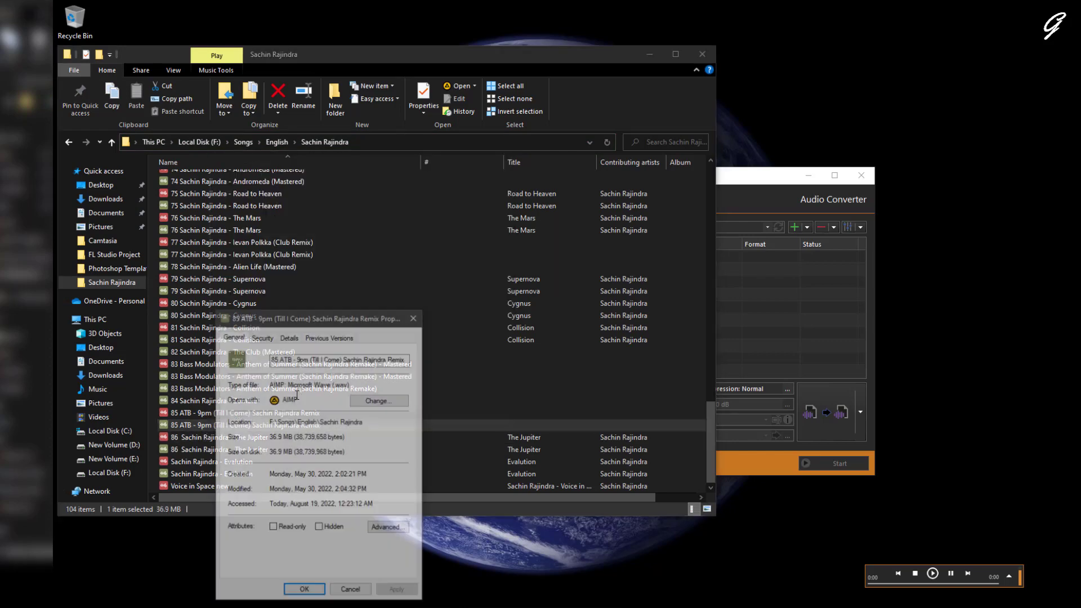
drag(334, 385, 351, 385)
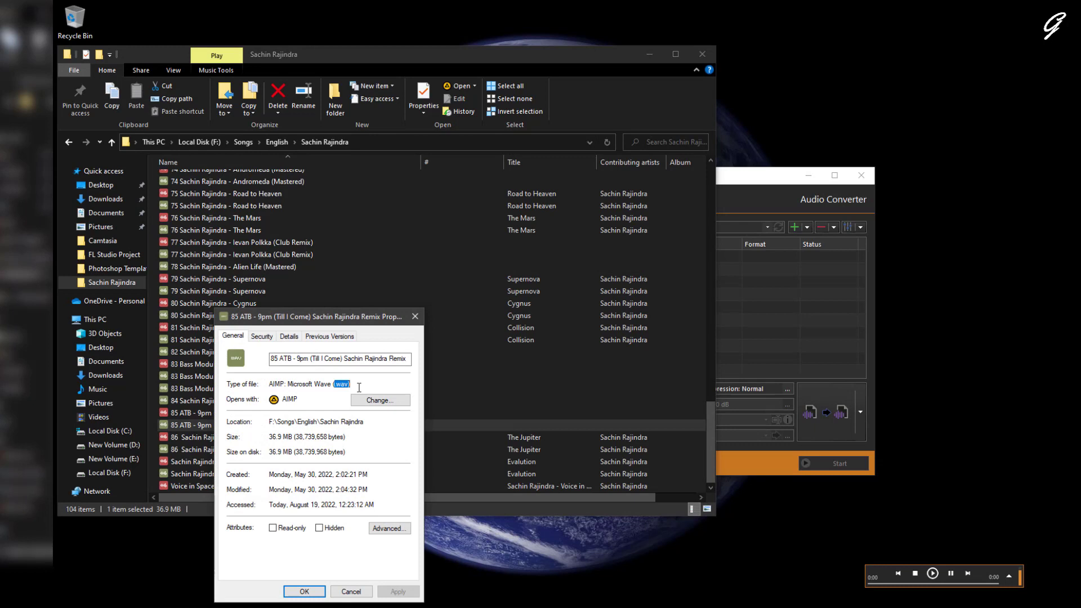
click(350, 591)
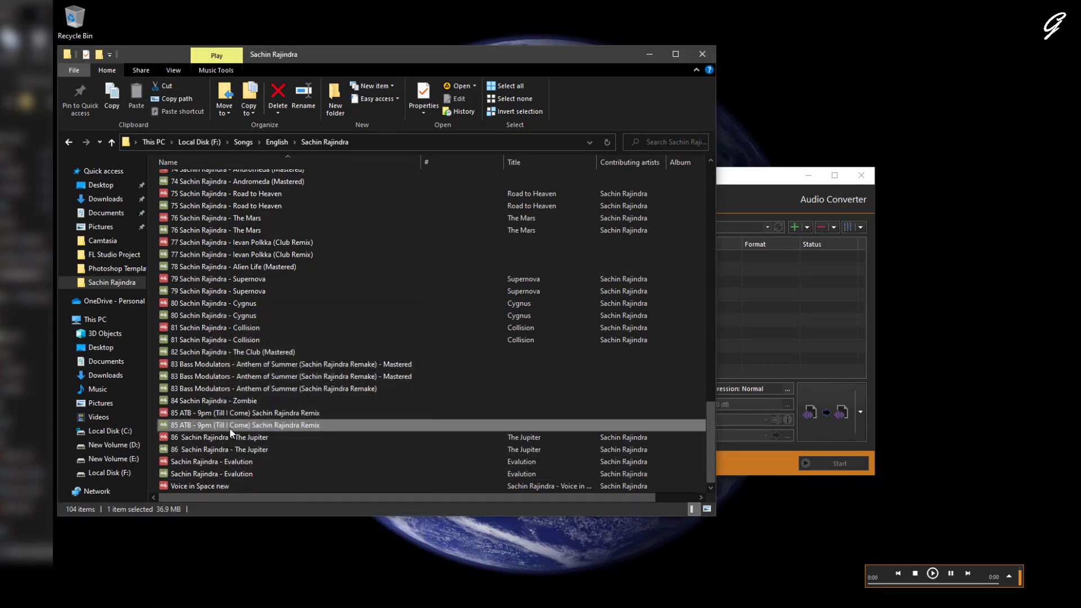
drag(236, 429, 752, 340)
Drop '85 ATB - 9pm (Till I Come)' into the converter list and choose MP3 as output format
drag(593, 354, 819, 315)
click(753, 173)
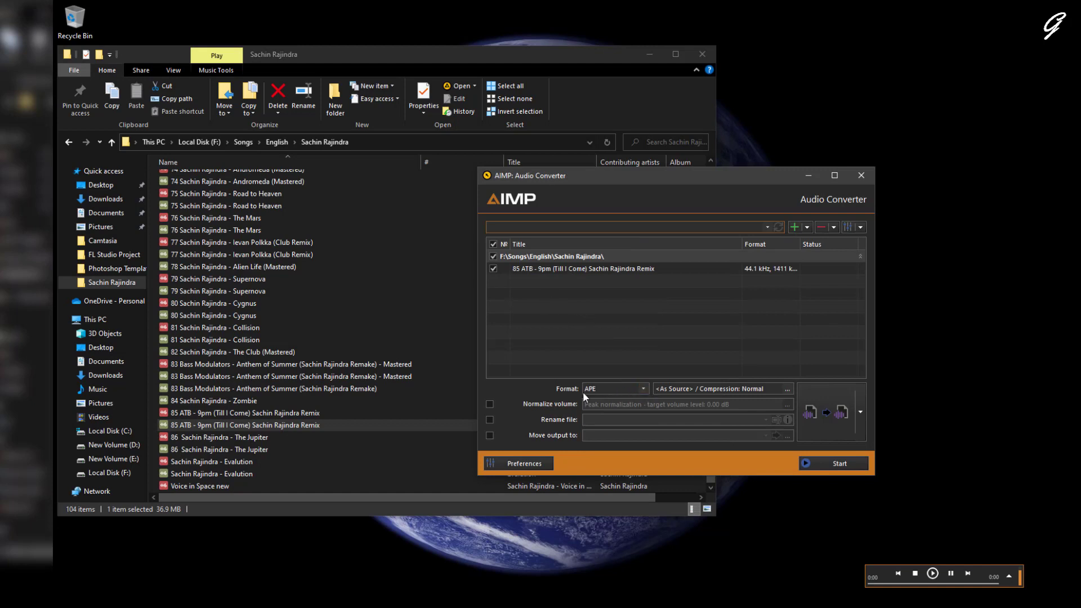
click(644, 391)
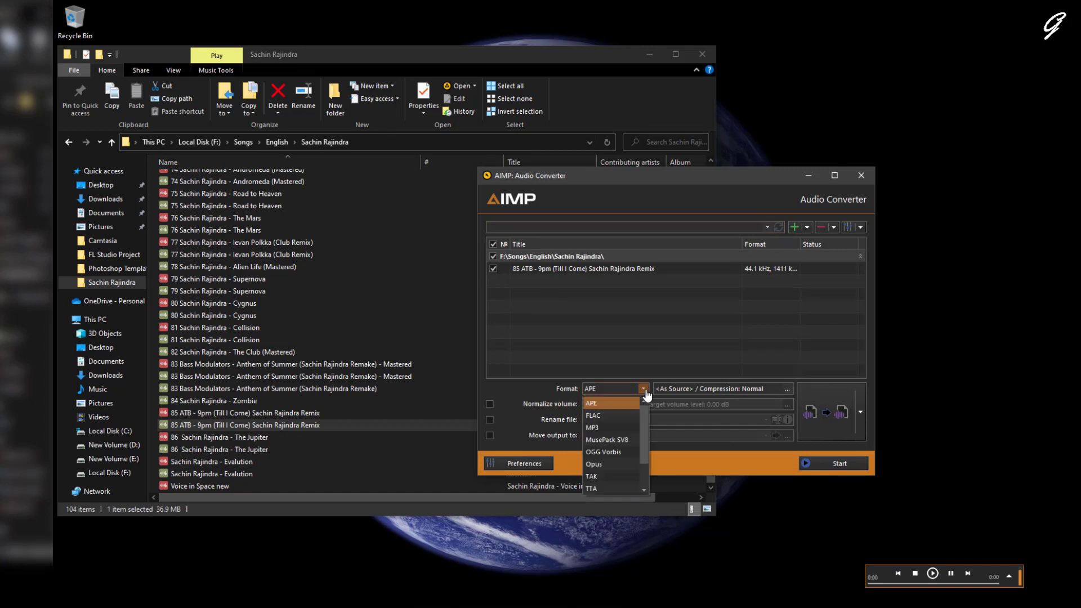
drag(641, 424, 639, 458)
click(601, 463)
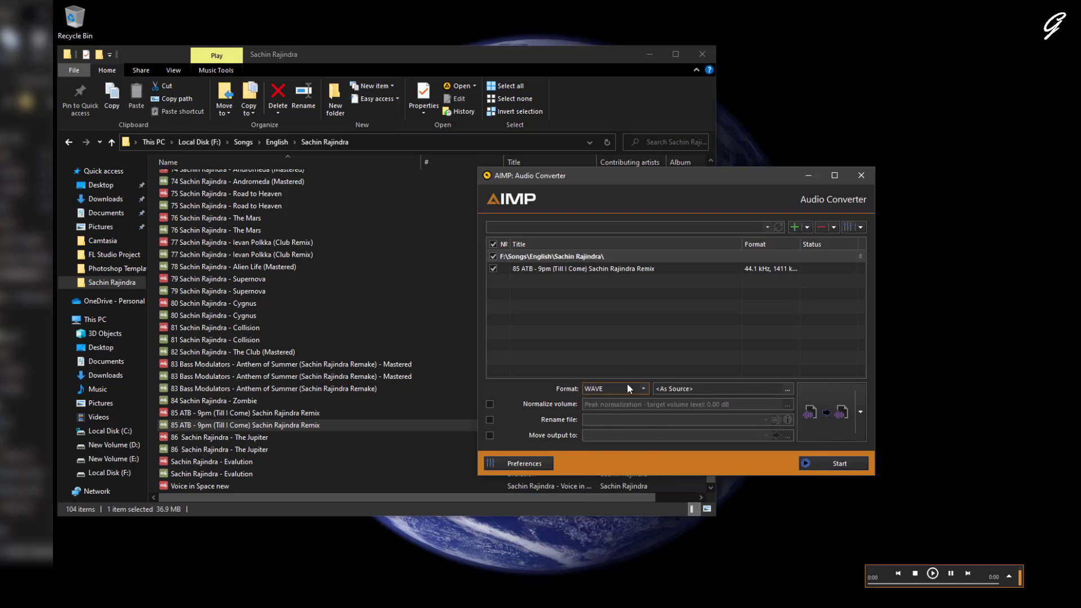
click(643, 389)
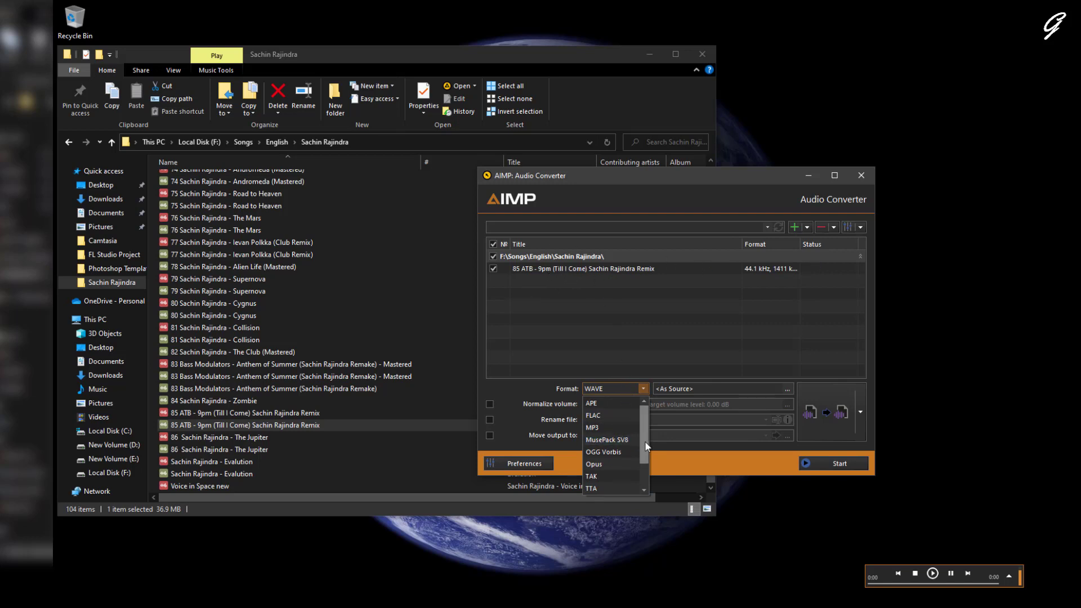
scroll(644, 442, down, 1)
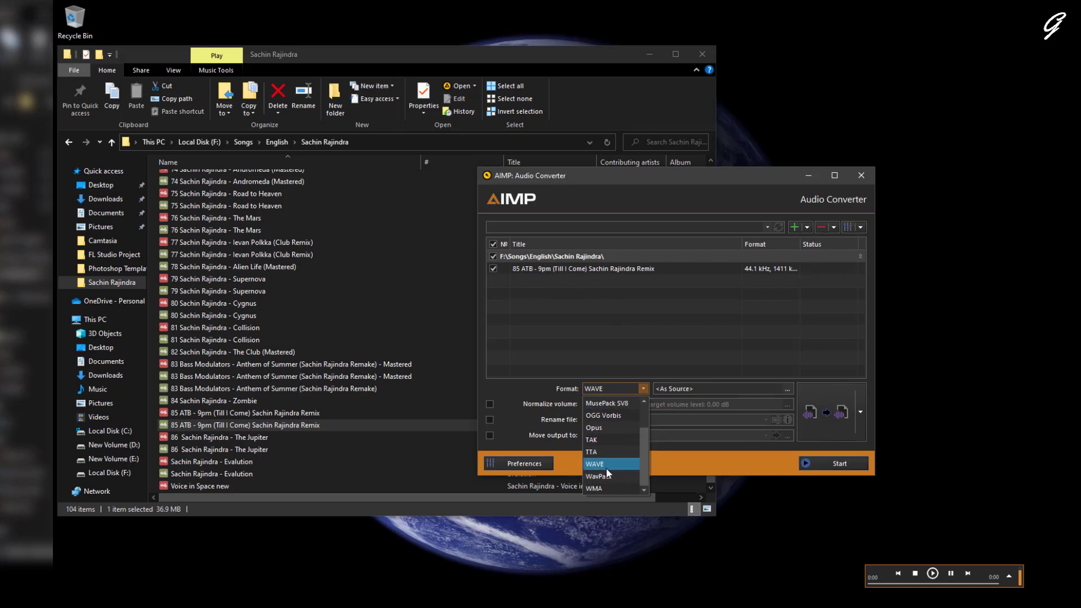
scroll(600, 443, up, 1)
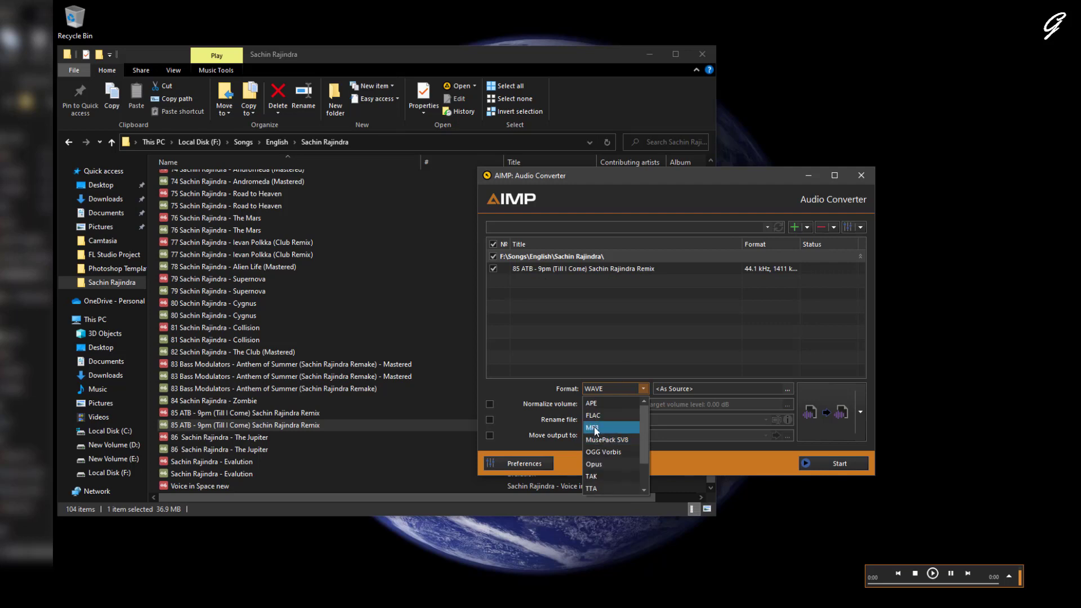
click(595, 428)
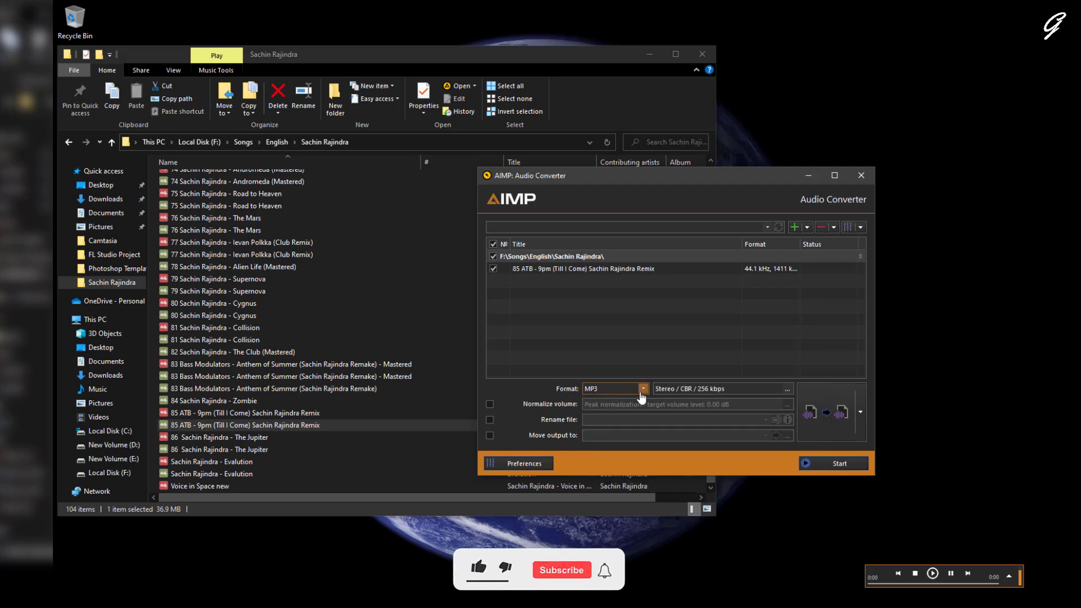
drag(675, 173, 609, 168)
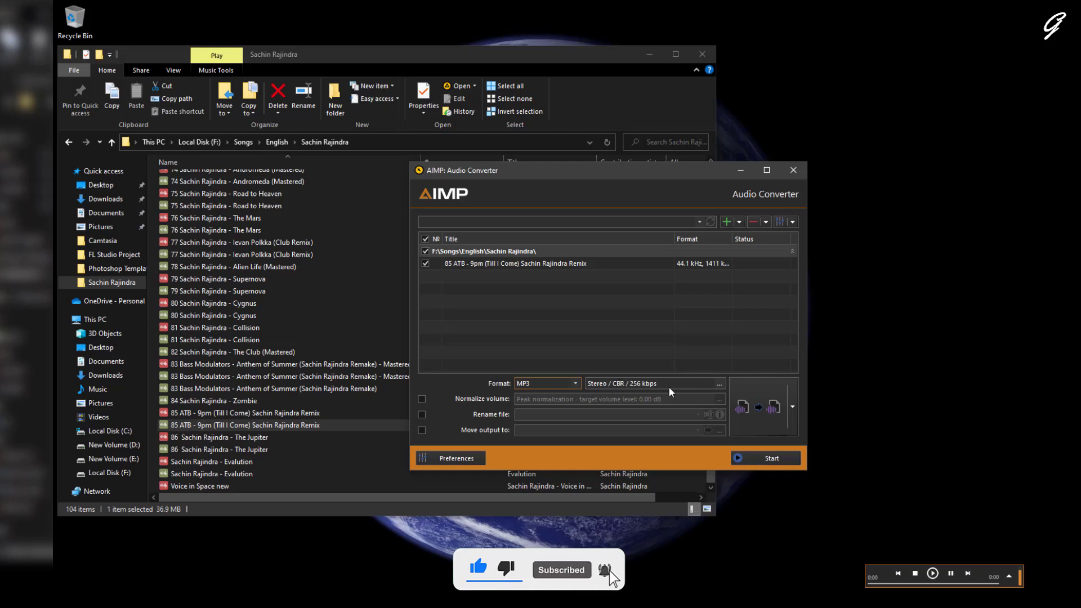
In the MP3 encoder settings, fix the sample rate at 44100 Hz and bitrate at CBR 192 kbps
click(718, 384)
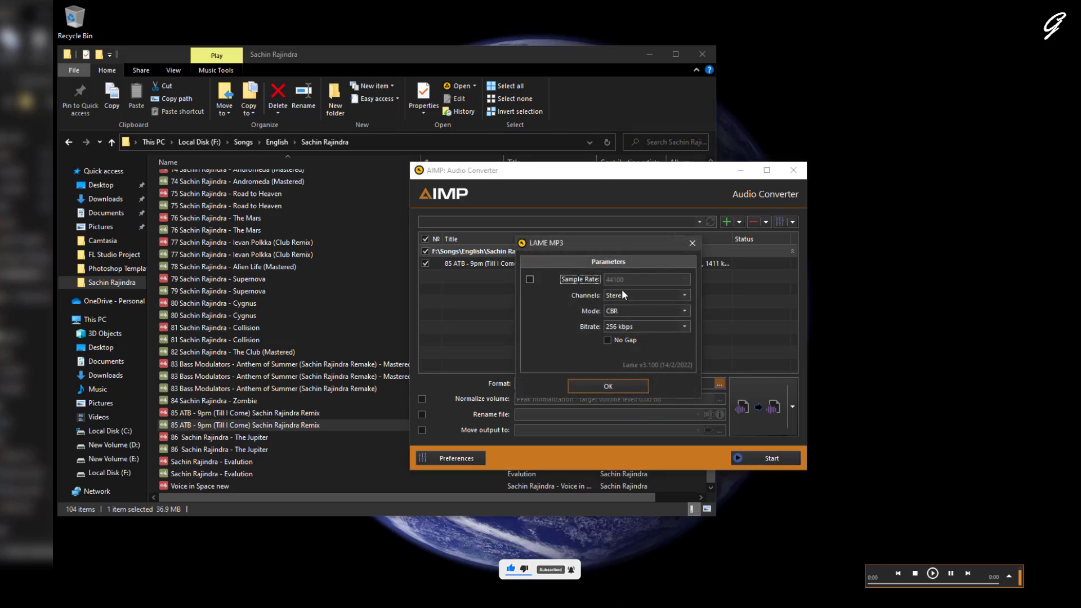
click(529, 279)
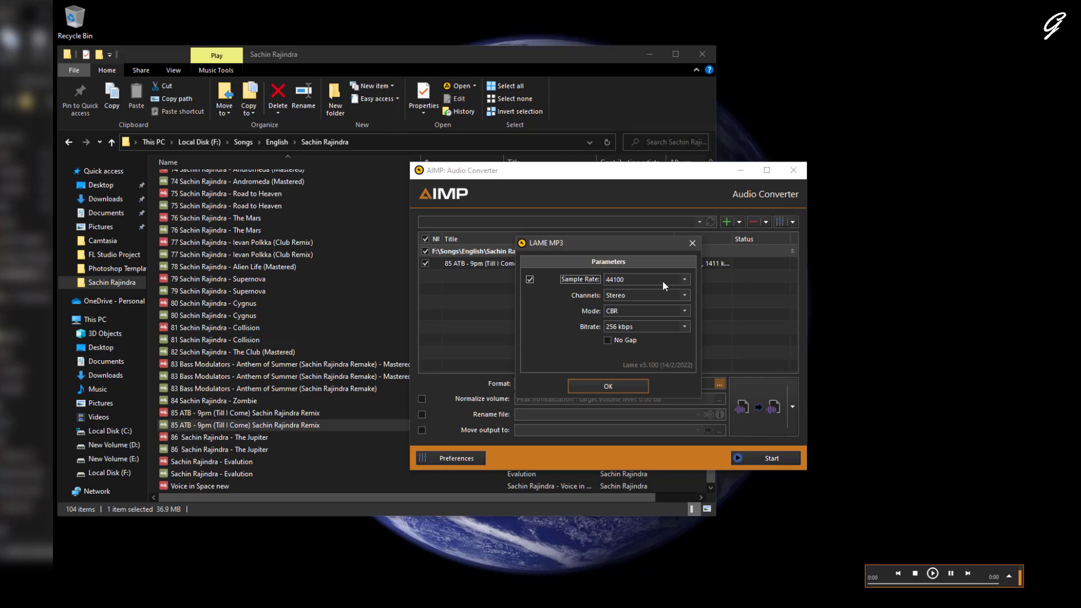
click(682, 280)
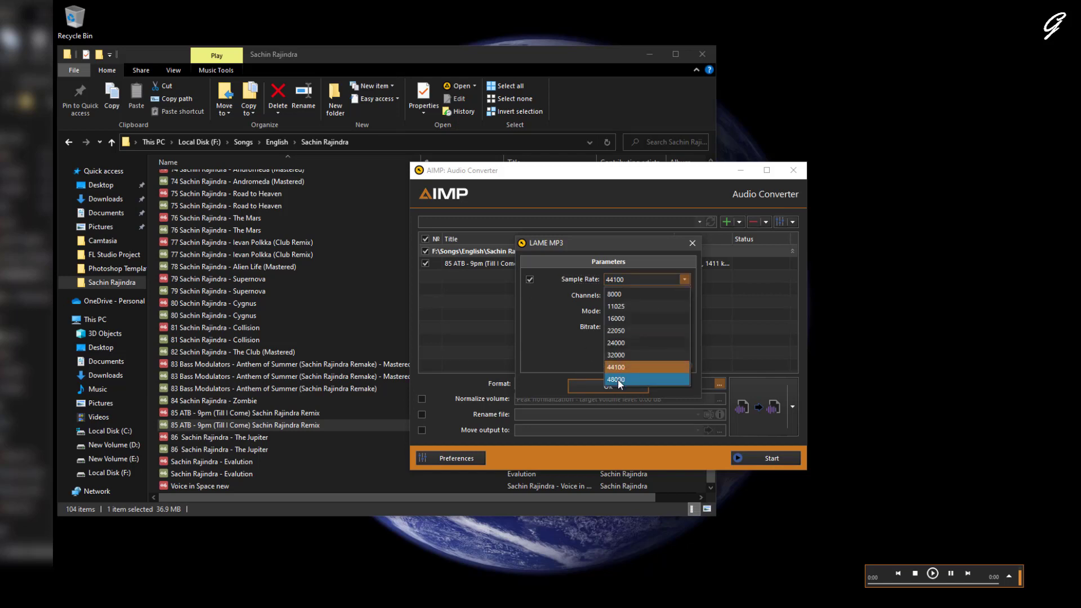
click(568, 358)
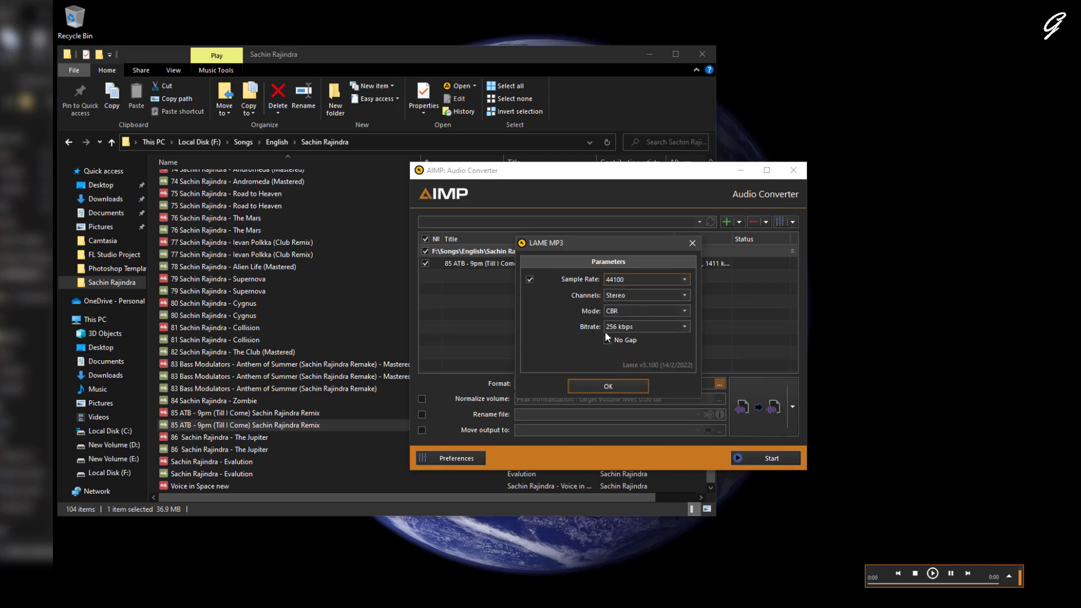
click(684, 326)
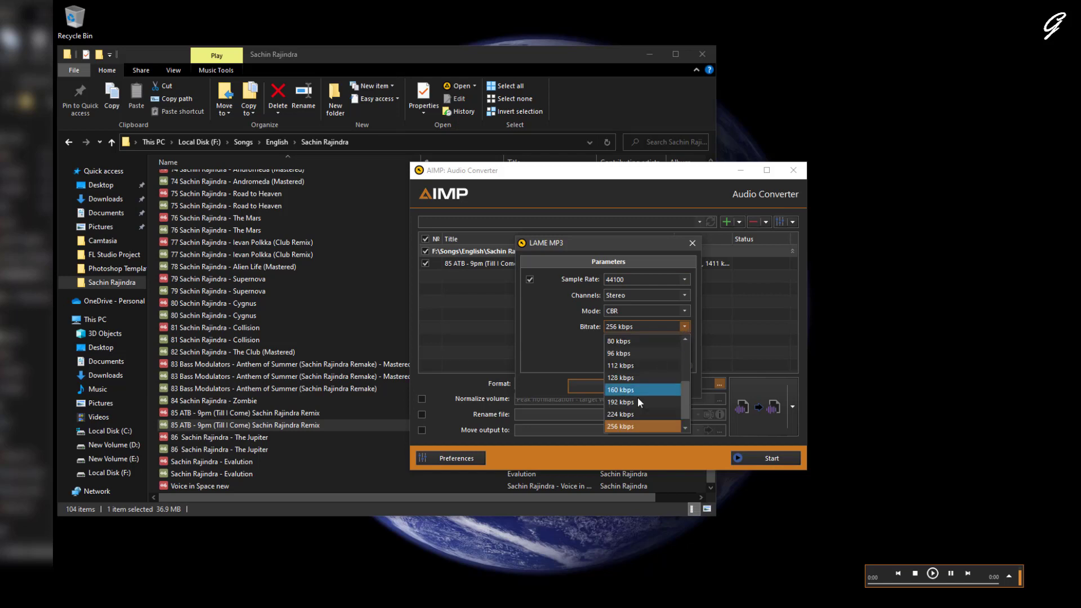
click(632, 428)
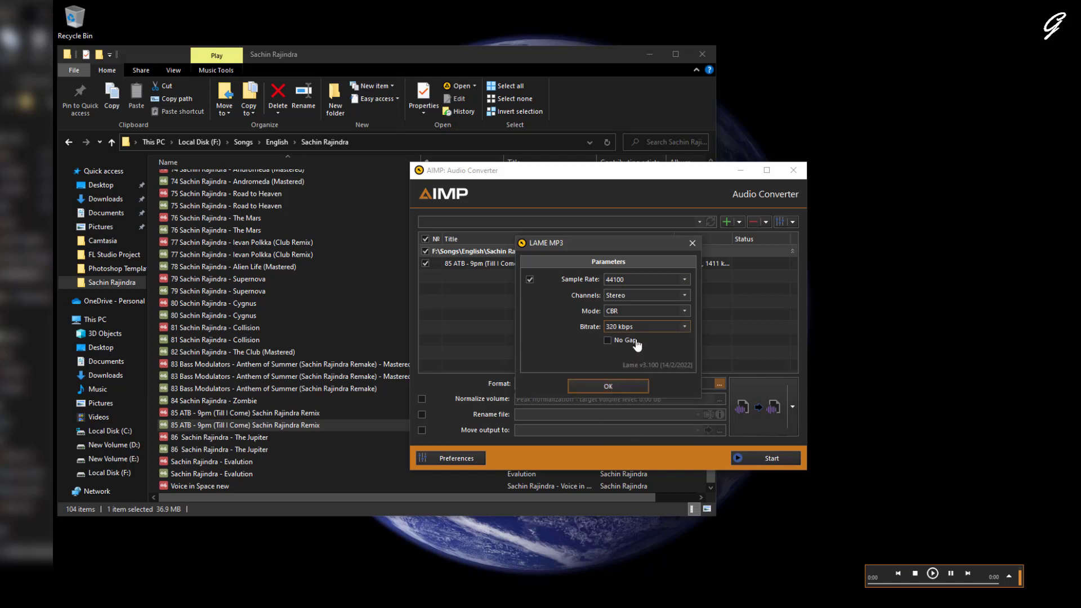
click(685, 327)
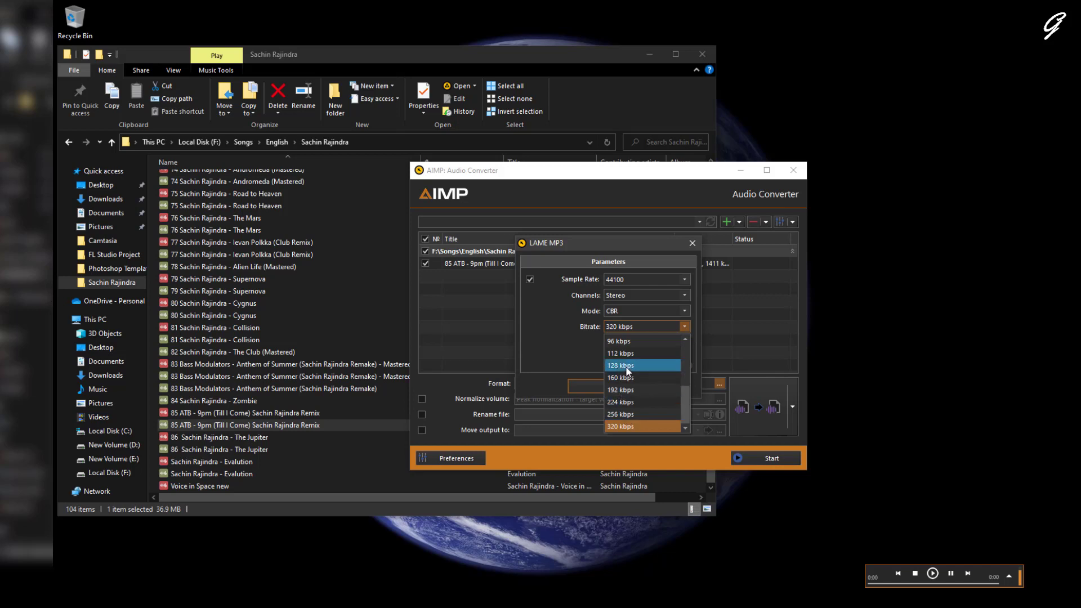
click(570, 337)
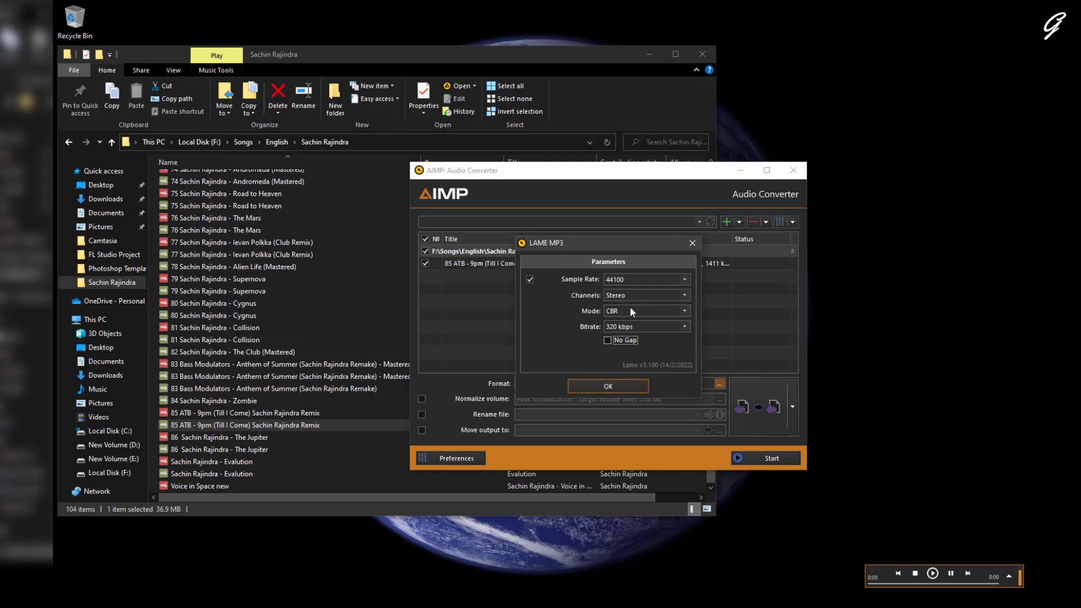
click(678, 328)
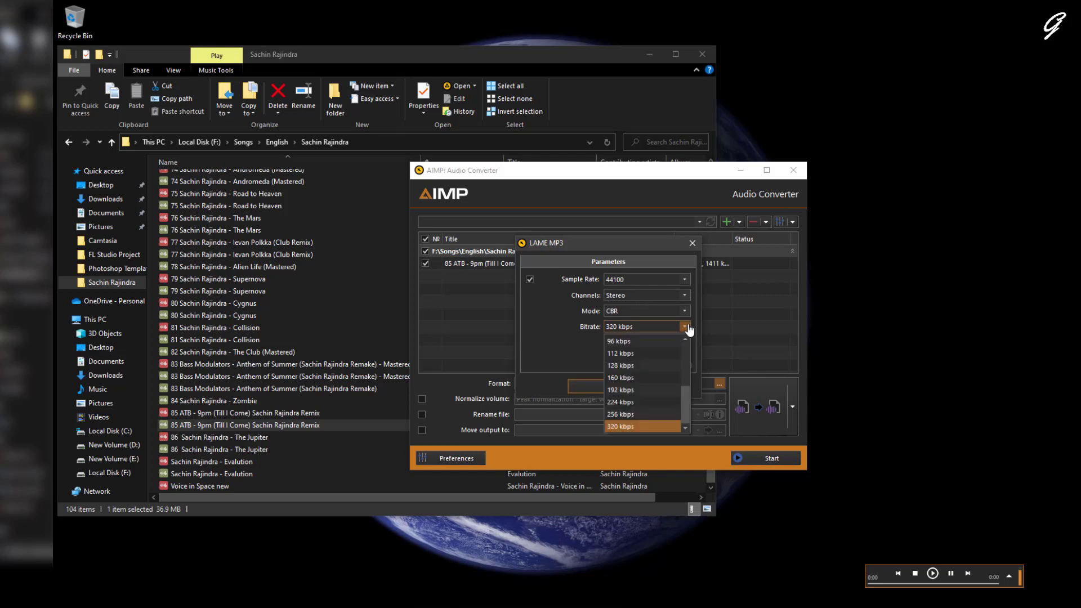
click(633, 389)
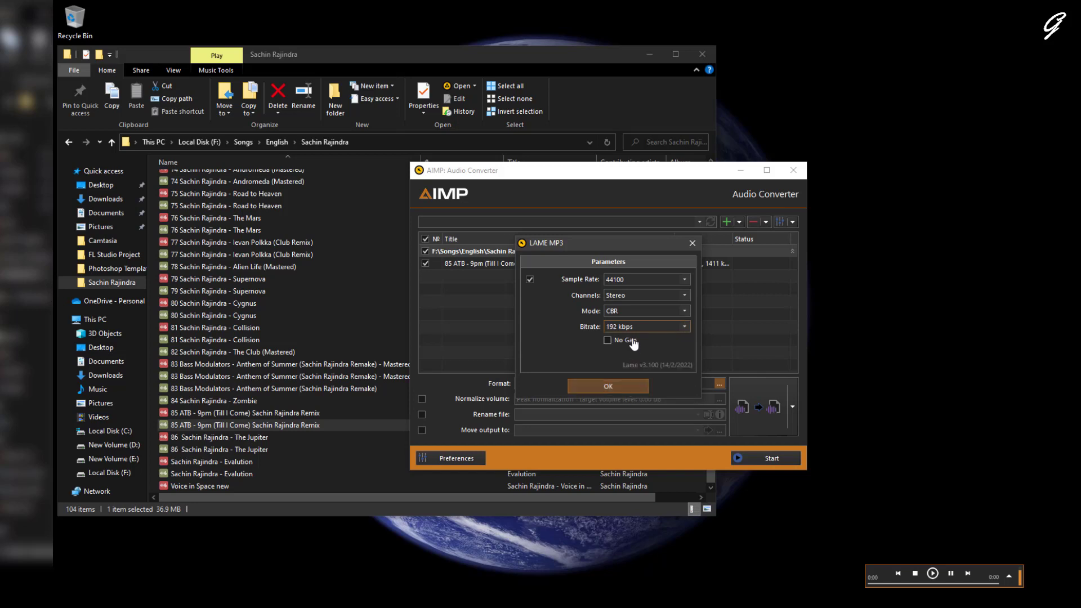
click(622, 388)
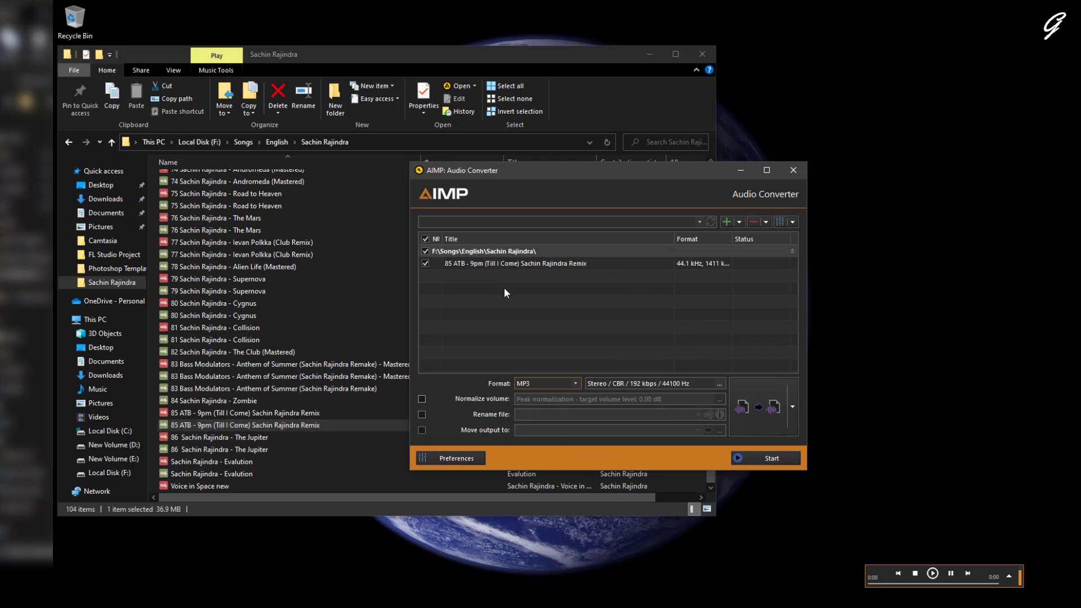
Set the converter to move the converted MP3 output to the Desktop folder
click(422, 430)
click(720, 431)
mouse_move(614, 202)
mouse_down()
mouse_move(475, 175)
mouse_move(371, 246)
mouse_move(457, 231)
mouse_up()
click(434, 246)
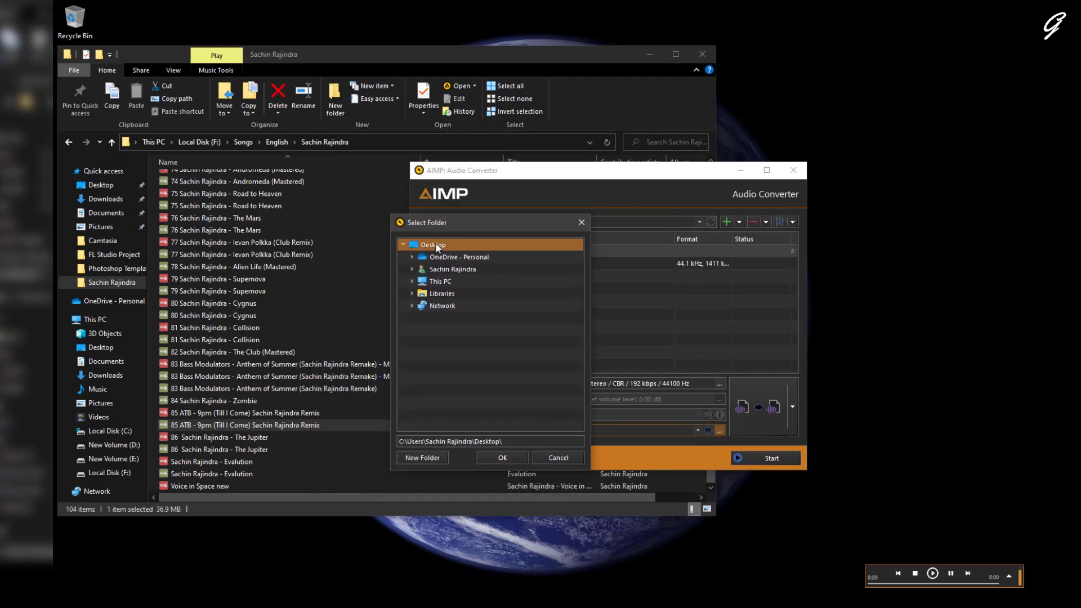
click(501, 457)
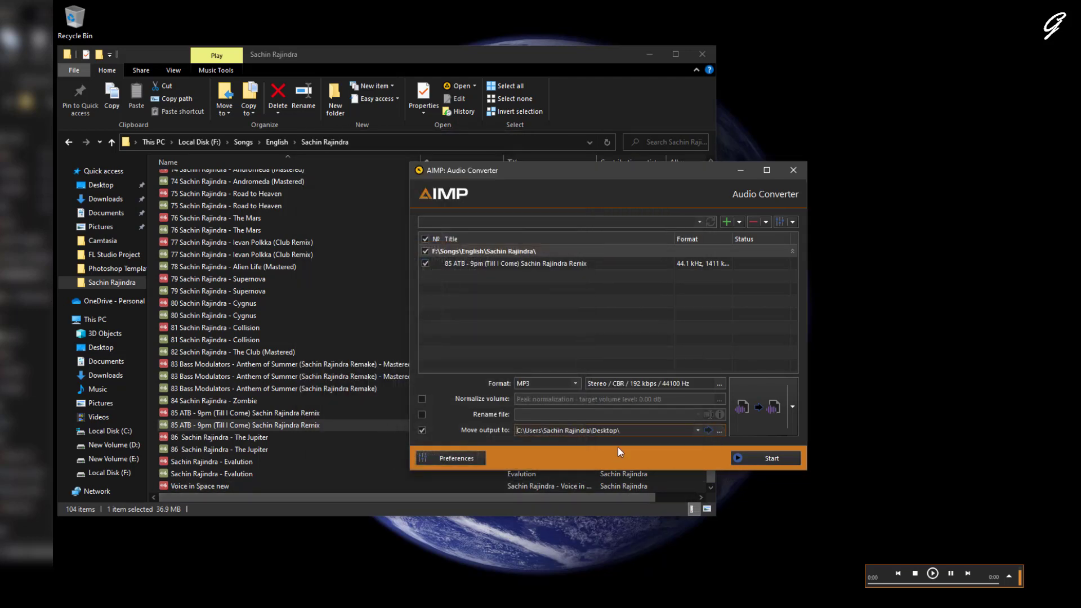
Convert the 9pm (Till I Come) remix, dismiss Conversion Done, and close File Explorer
click(766, 461)
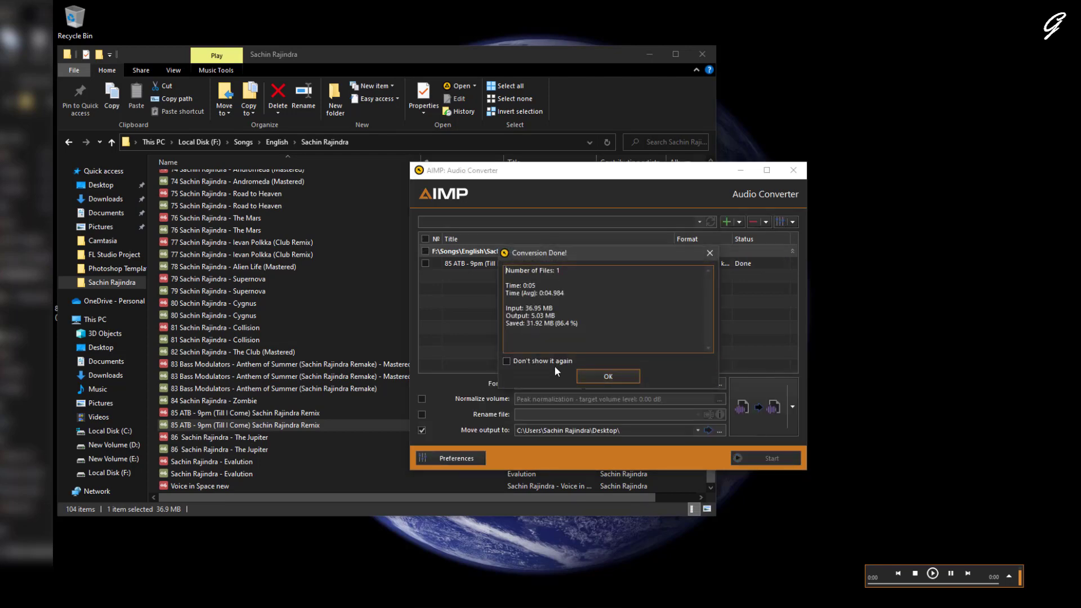
click(606, 379)
click(701, 54)
Move the MP3 icon lower and confirm in Properties it's a 5.02 MB MPEG Layer 3 file
drag(606, 176, 728, 124)
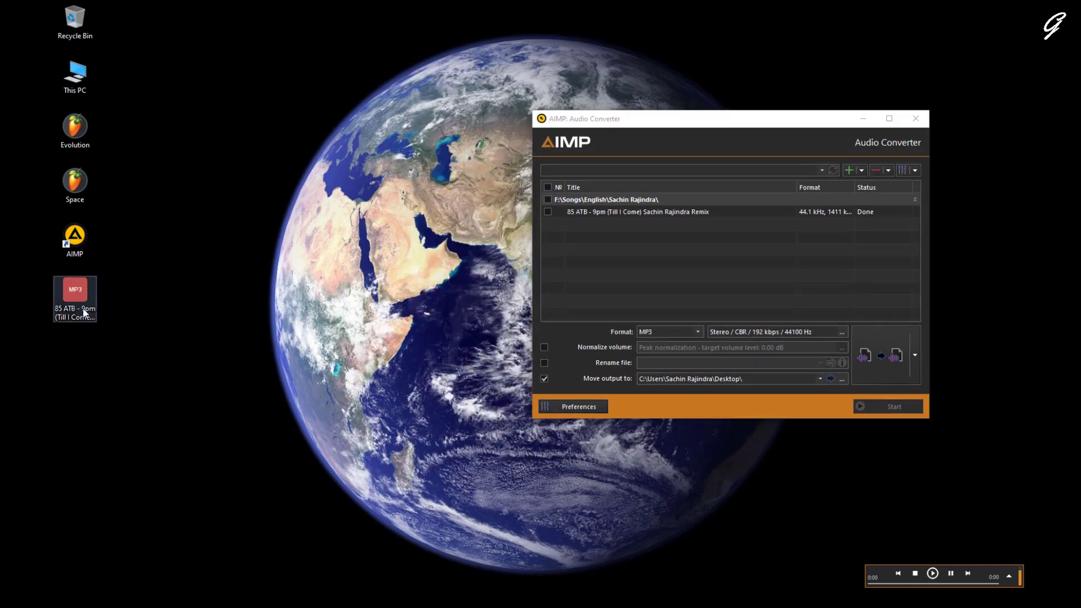
drag(75, 306, 170, 374)
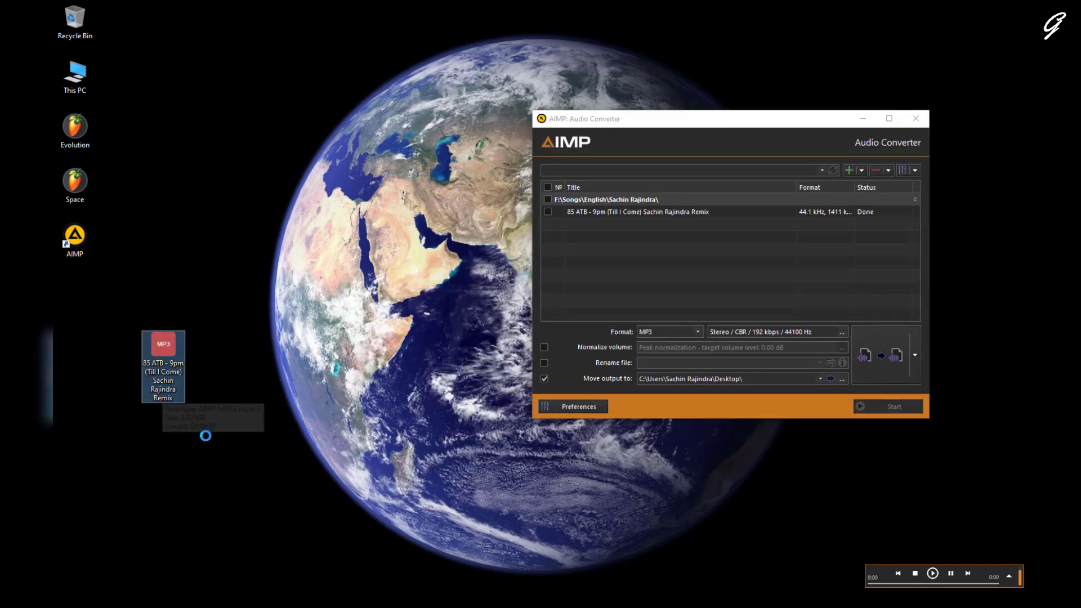
right_click(163, 399)
click(199, 388)
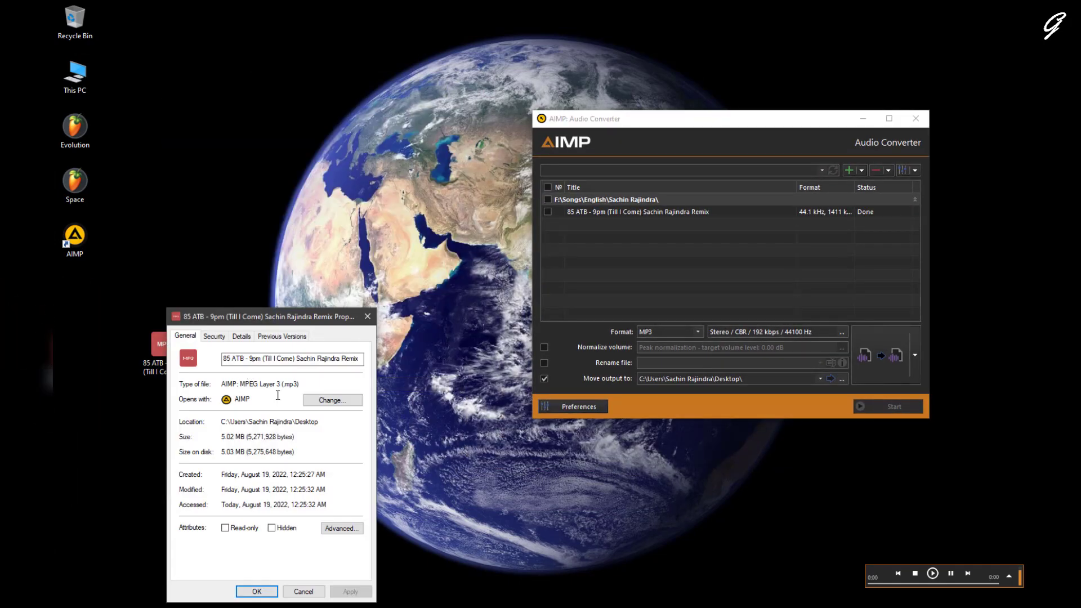
double_click(291, 385)
click(303, 591)
click(175, 358)
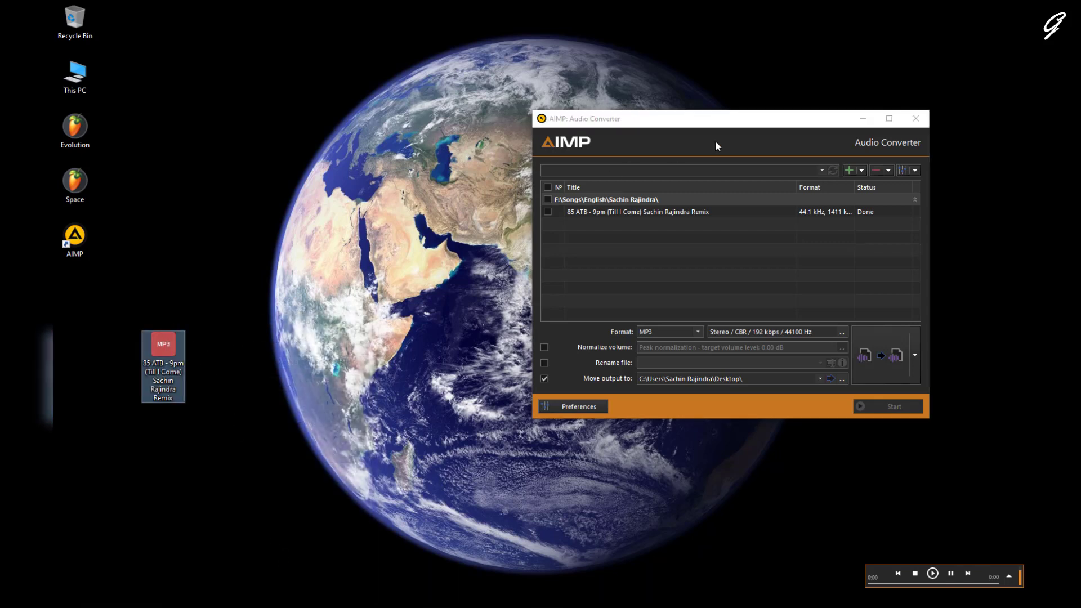